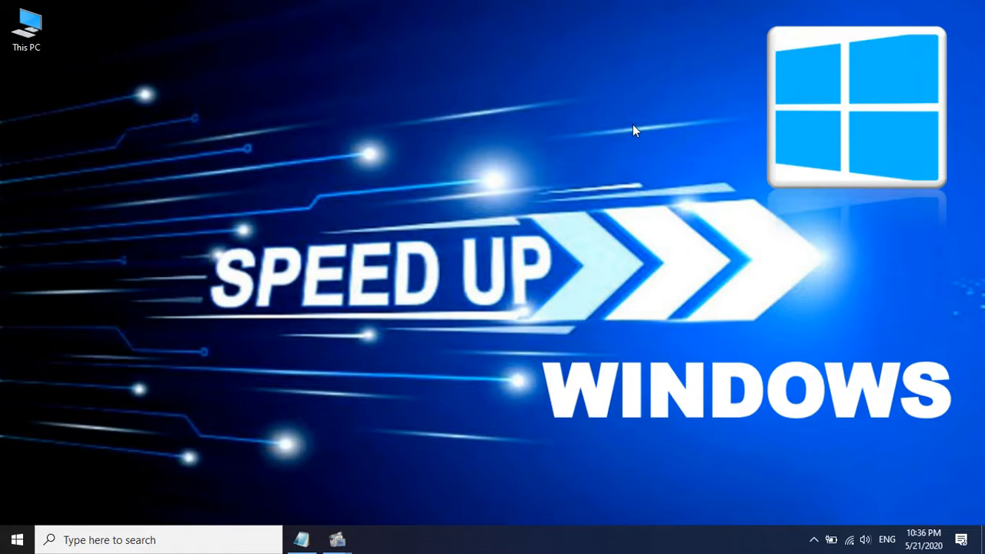
Bring up the speed-up checklist in Notepad and highlight the tip "Delete programs you never use"
{"action": "left_click", "coordinate": [297, 542]}
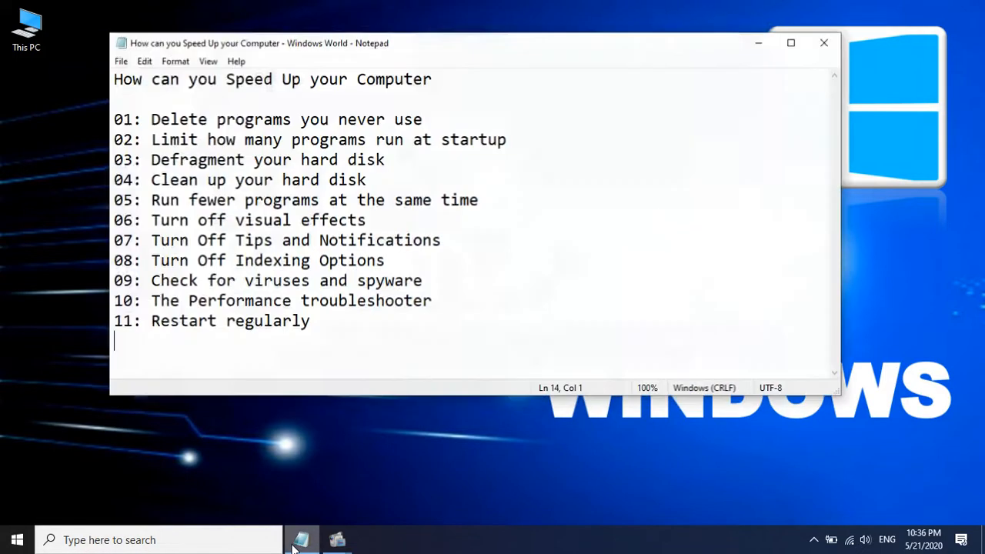
{"action": "left_click", "coordinate": [151, 119]}
{"action": "left_click_drag", "start_coordinate": [151, 119], "coordinate": [446, 123]}
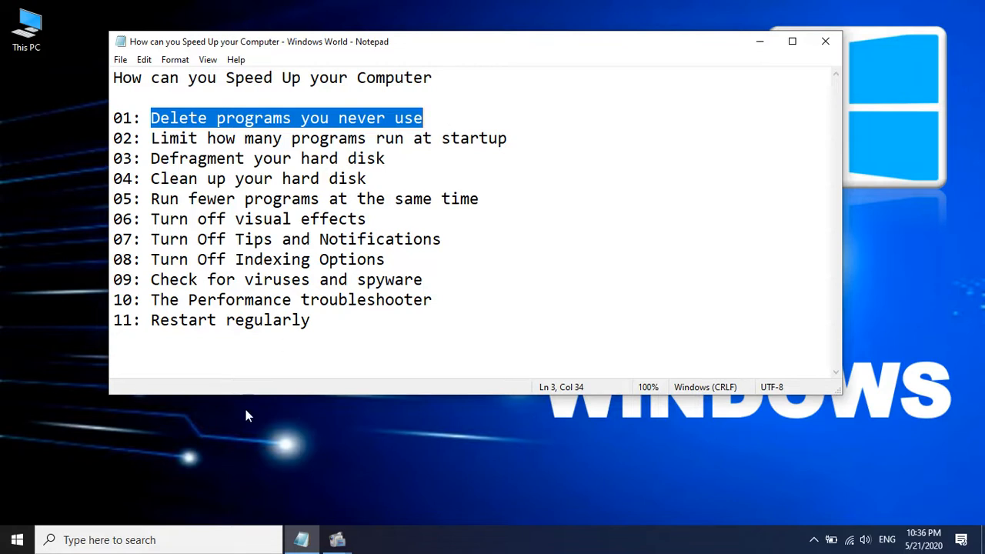
Examine the list of installed programs in Control Panel's Programs and Features, and close the window
{"action": "left_click", "coordinate": [202, 537]}
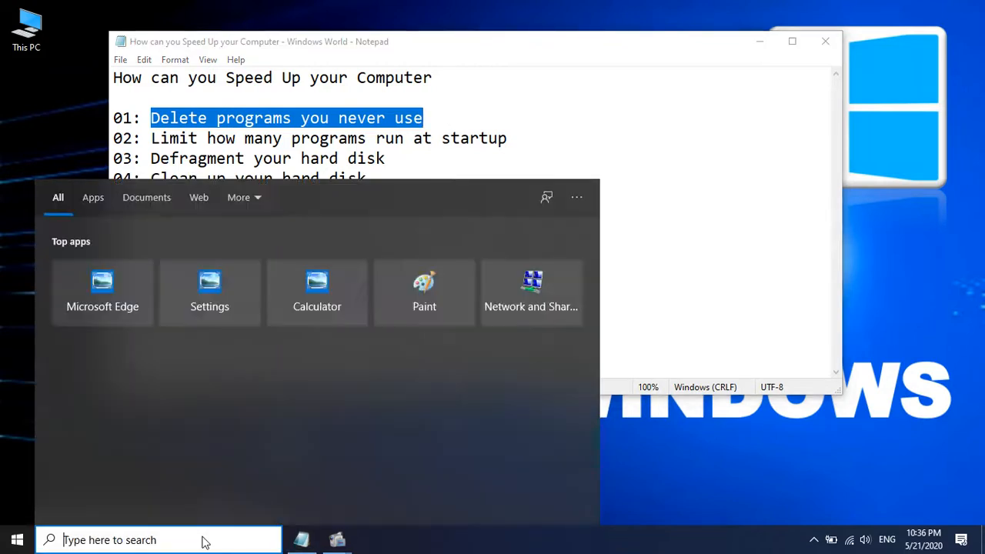
{"action": "type", "text": "con"}
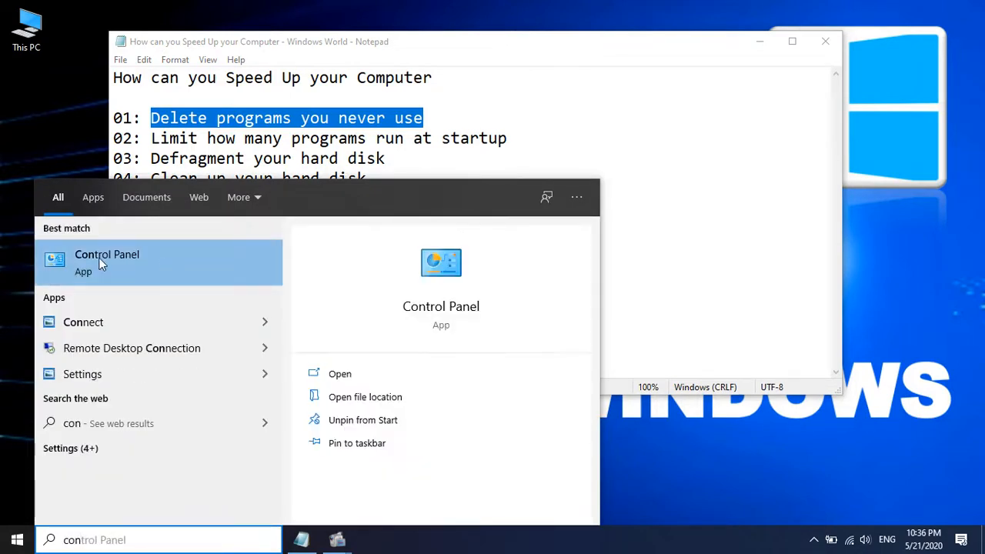
{"action": "left_click", "coordinate": [140, 255]}
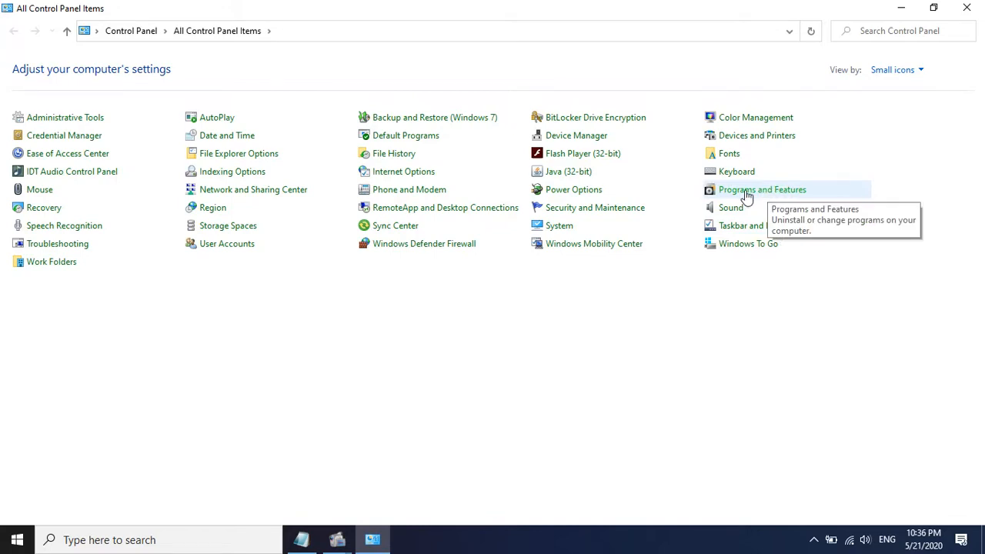
{"action": "left_click", "coordinate": [800, 196]}
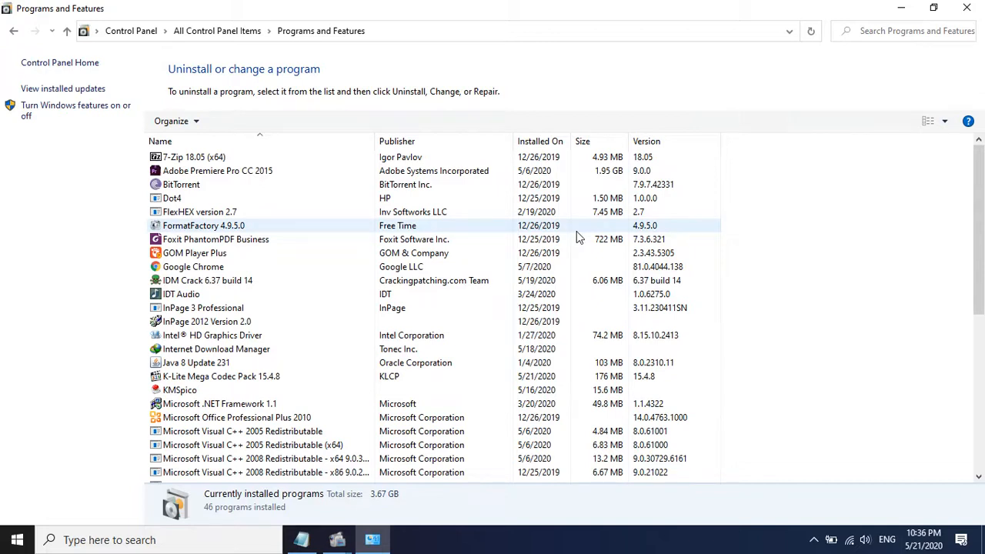
{"action": "scroll", "coordinate": [579, 238], "scroll_direction": "down", "scroll_amount": 7}
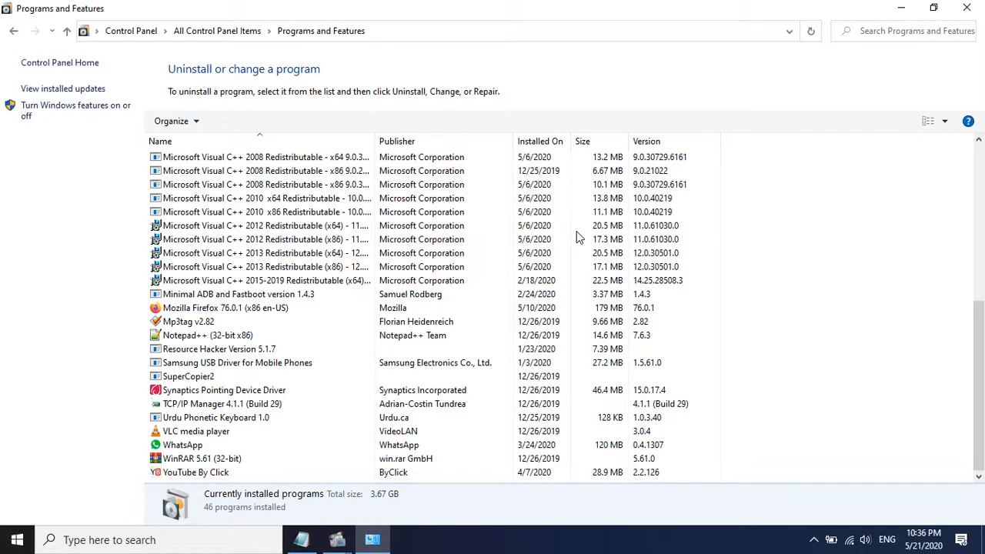
{"action": "scroll", "coordinate": [578, 238], "scroll_direction": "up", "scroll_amount": 3}
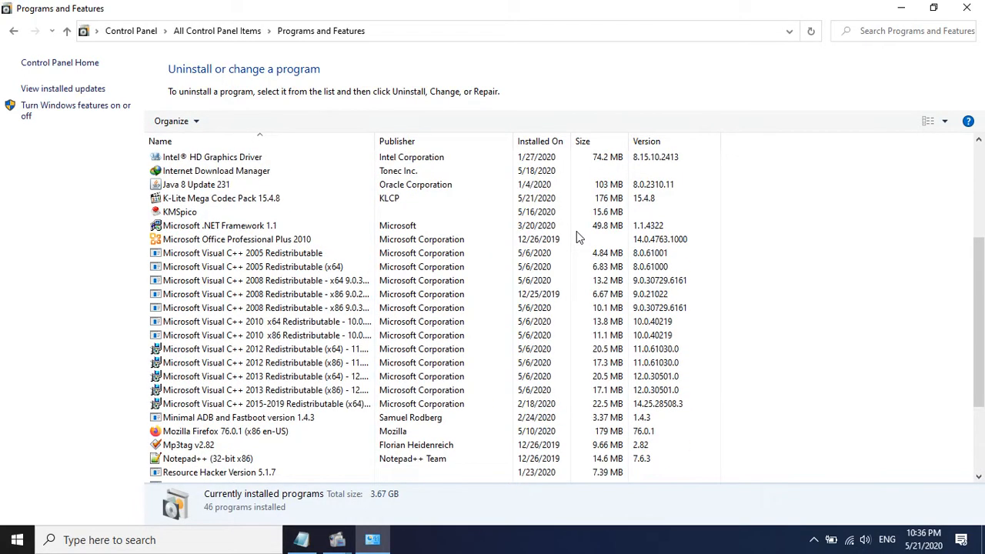
{"action": "scroll", "coordinate": [578, 238], "scroll_direction": "up", "scroll_amount": 5}
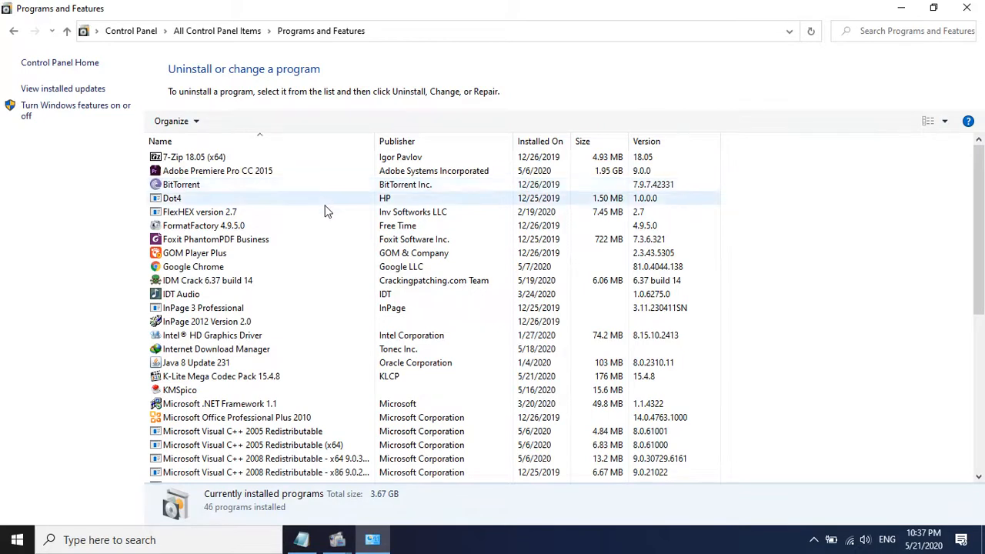
{"action": "left_click", "coordinate": [966, 8]}
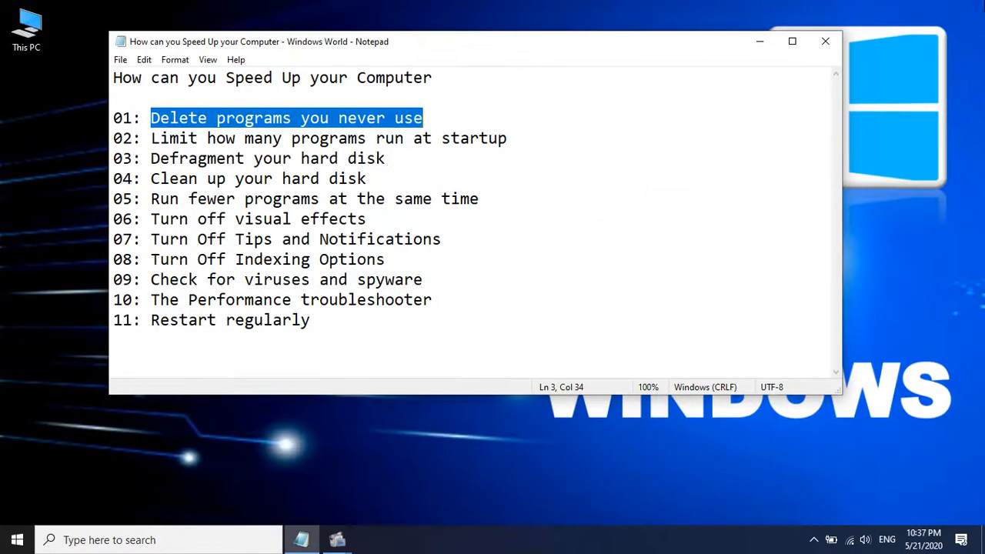
Highlight the tip "Limit how many programs run at startup" and show the startup programs in Task Manager
{"action": "left_click_drag", "start_coordinate": [152, 138], "coordinate": [517, 141]}
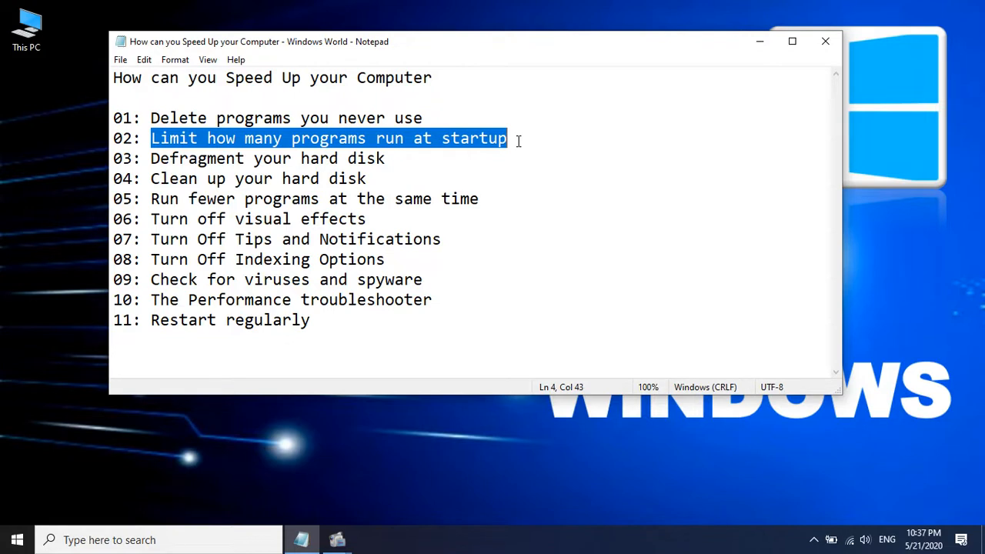
{"action": "right_click", "coordinate": [546, 542]}
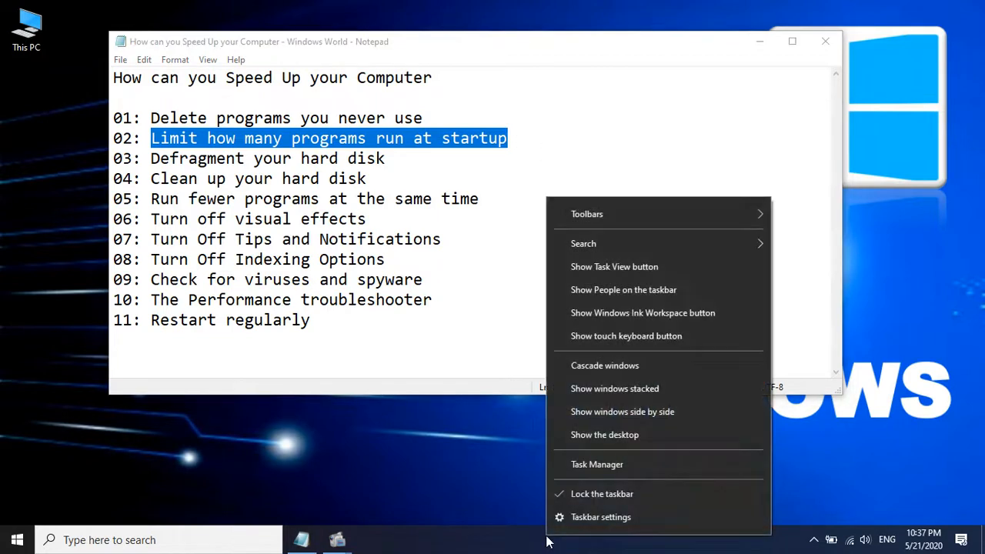
{"action": "left_click", "coordinate": [596, 465]}
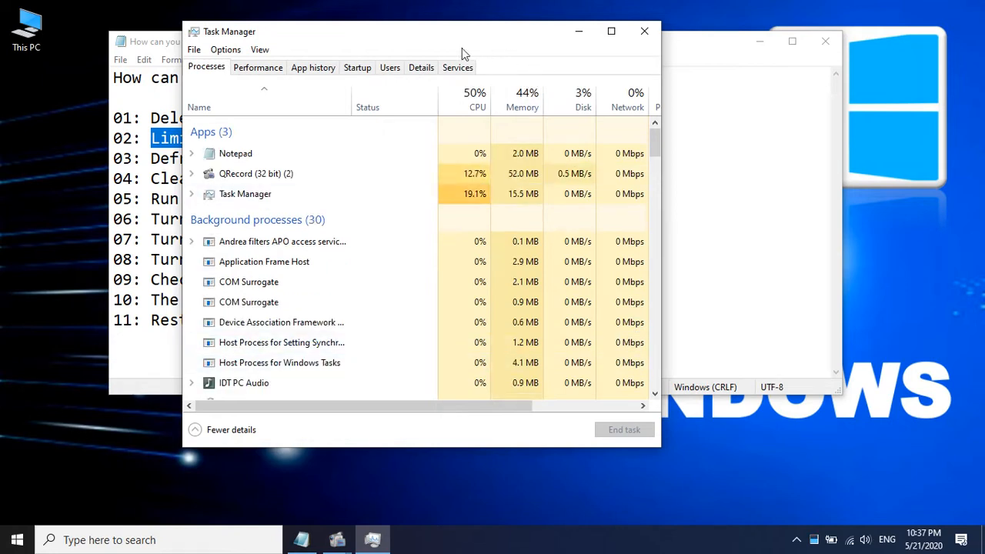
{"action": "left_click", "coordinate": [361, 69]}
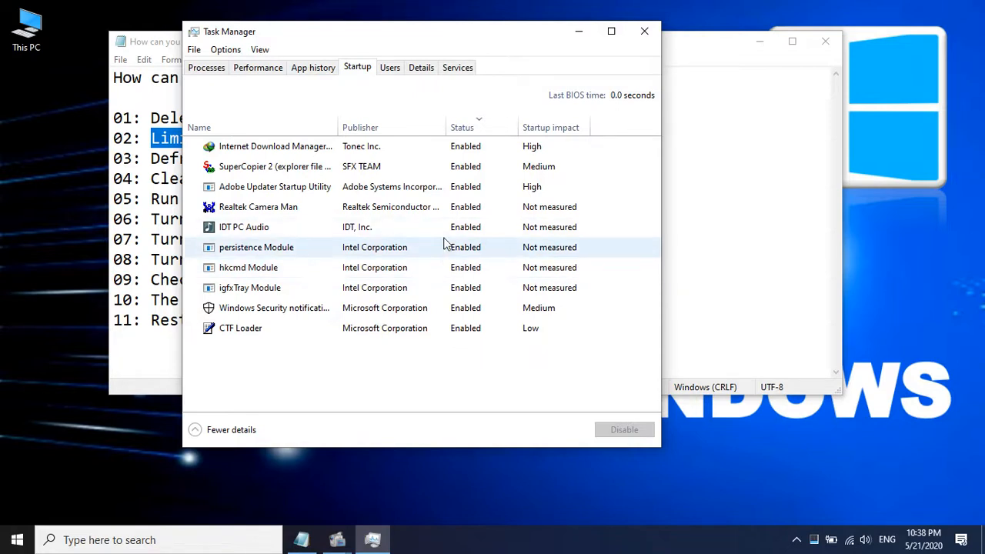
Disable Adobe Updater Startup Utility as a startup program and close Task Manager
{"action": "right_click", "coordinate": [412, 191]}
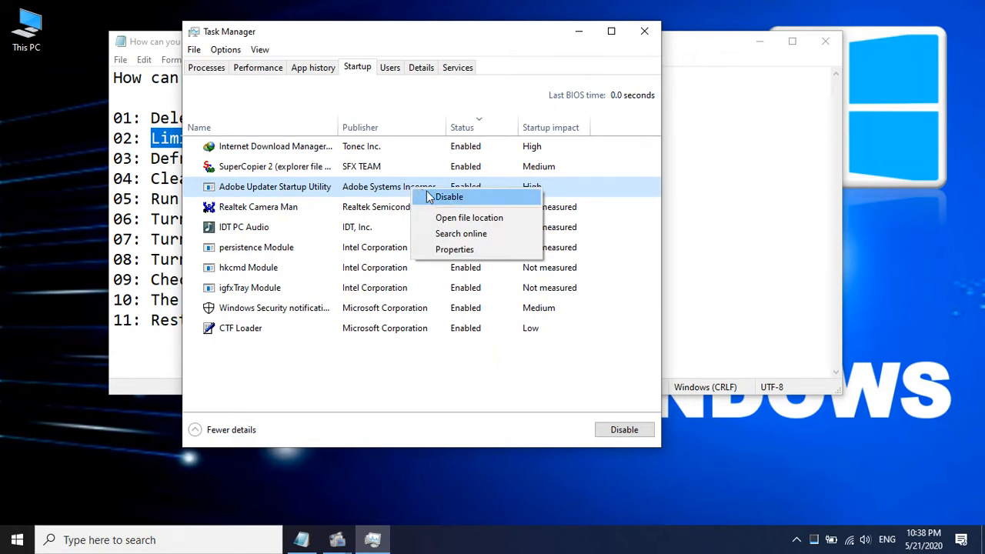
{"action": "left_click", "coordinate": [476, 202]}
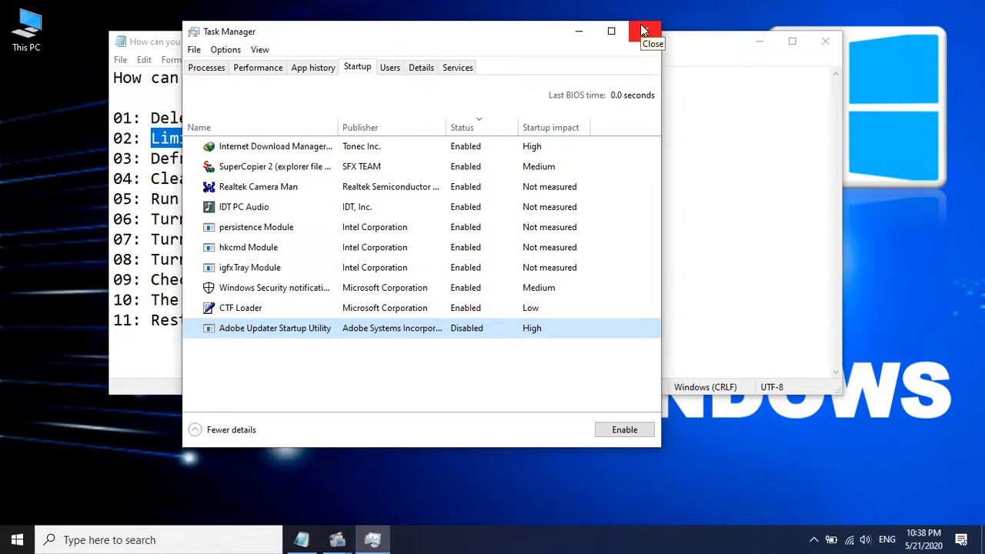
{"action": "left_click", "coordinate": [642, 29]}
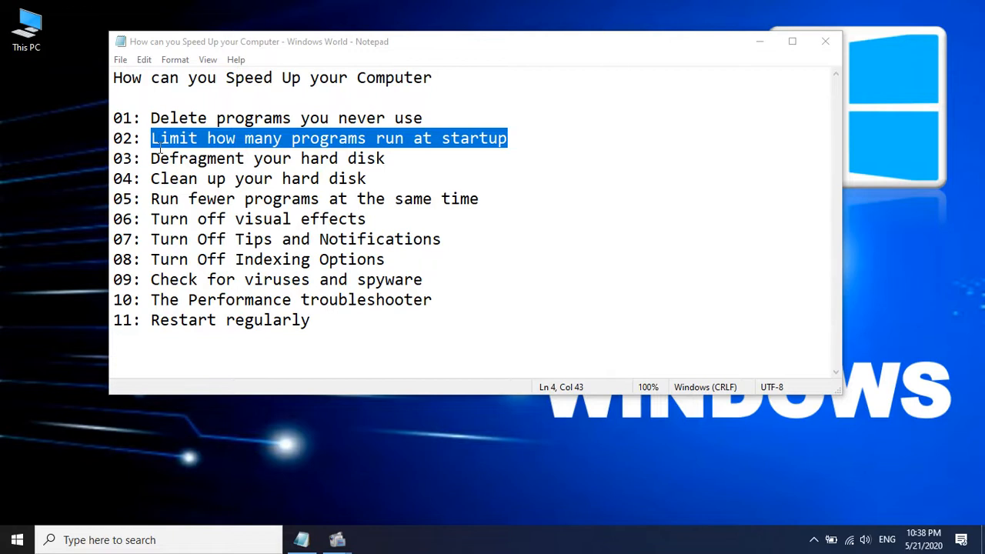
Highlight the tip "Defragment your hard disk" and open Defragment and Optimize Drives
{"action": "left_click_drag", "start_coordinate": [151, 157], "coordinate": [420, 158]}
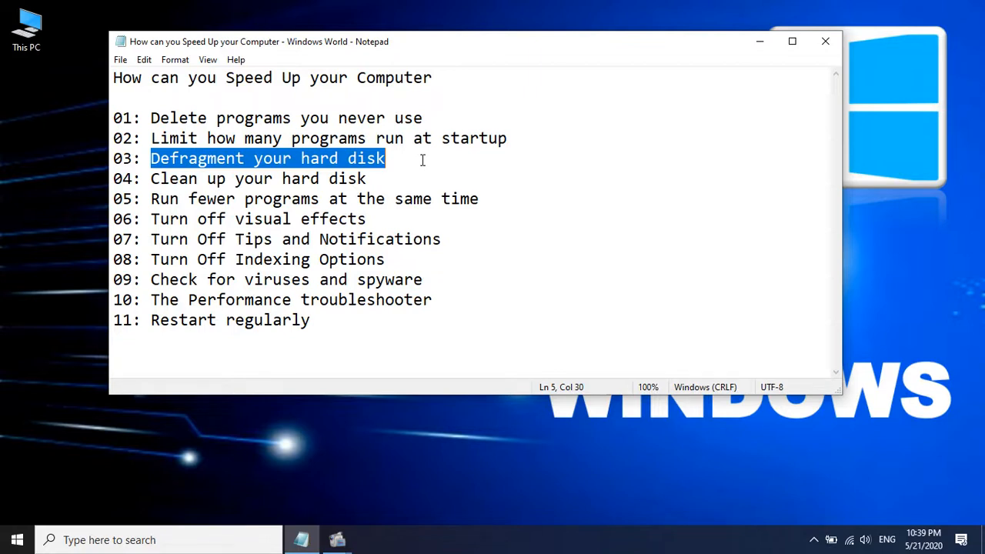
{"action": "left_click", "coordinate": [228, 541]}
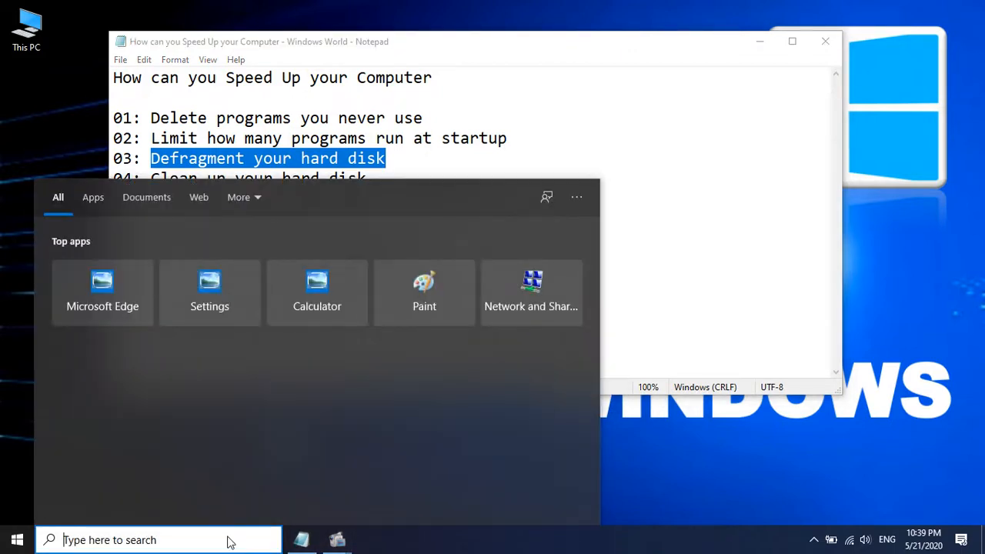
{"action": "type", "text": "def"}
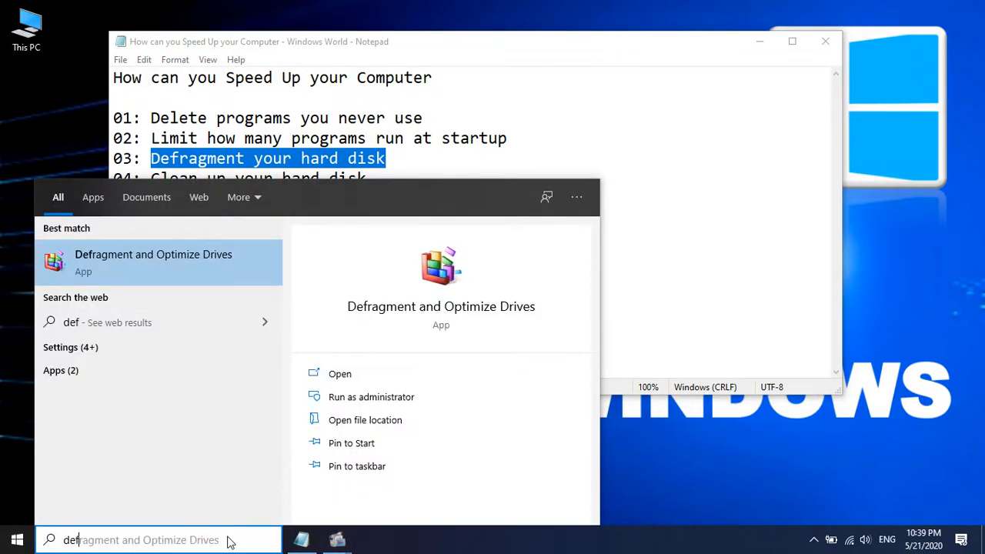
{"action": "left_click", "coordinate": [217, 259]}
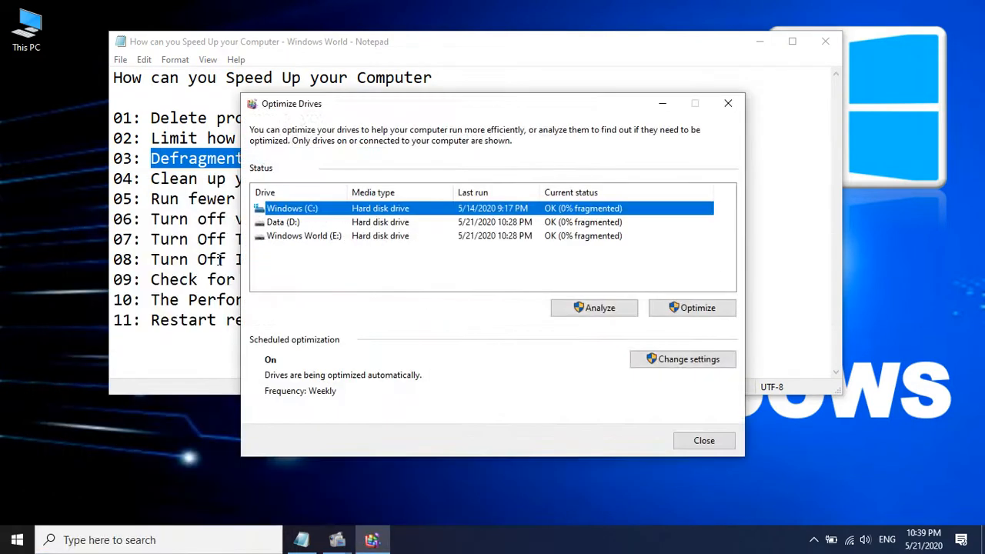
Start optimizing all three drives together: Windows (C:), Data (D:) and Windows World (E:)
{"action": "left_click", "coordinate": [426, 253]}
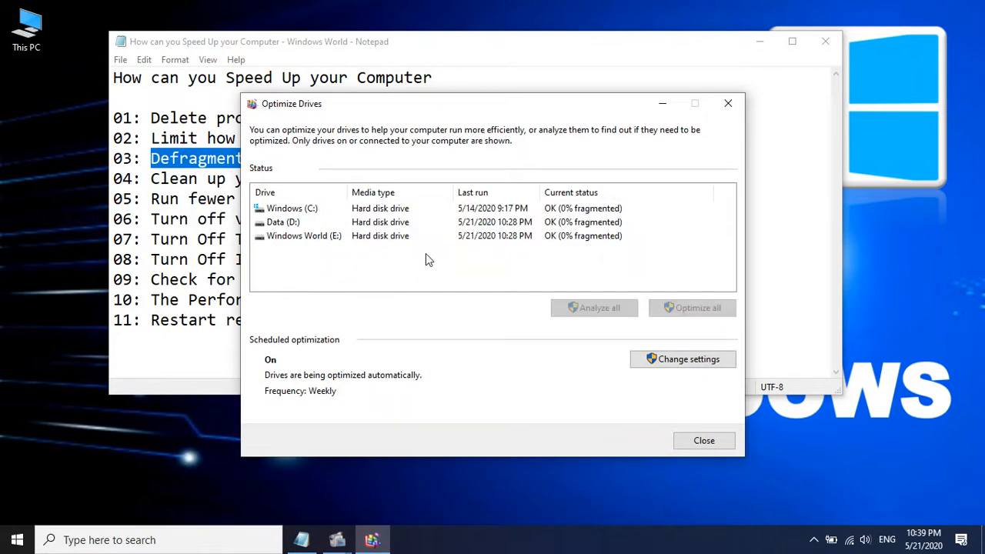
{"action": "left_click_drag", "start_coordinate": [455, 265], "coordinate": [307, 208]}
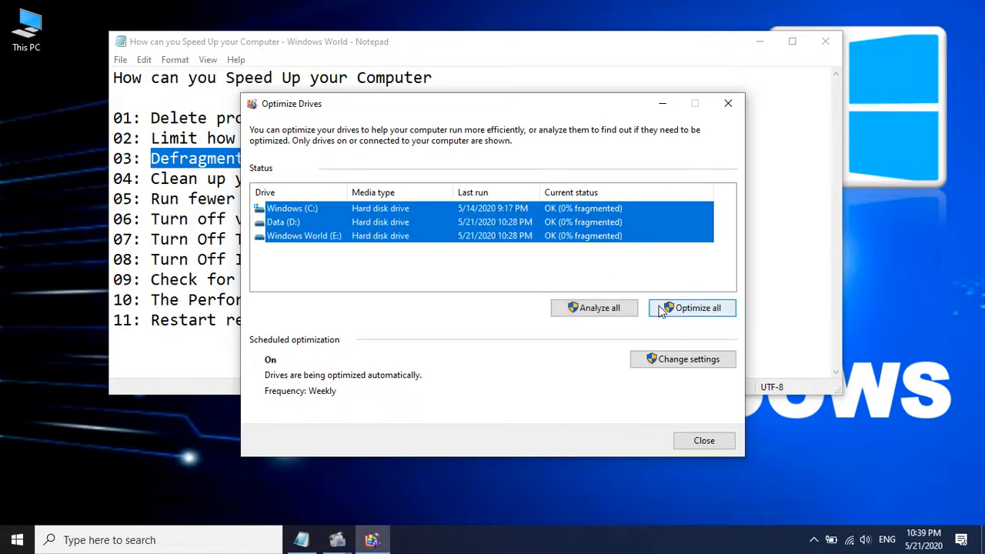
{"action": "left_click", "coordinate": [703, 314]}
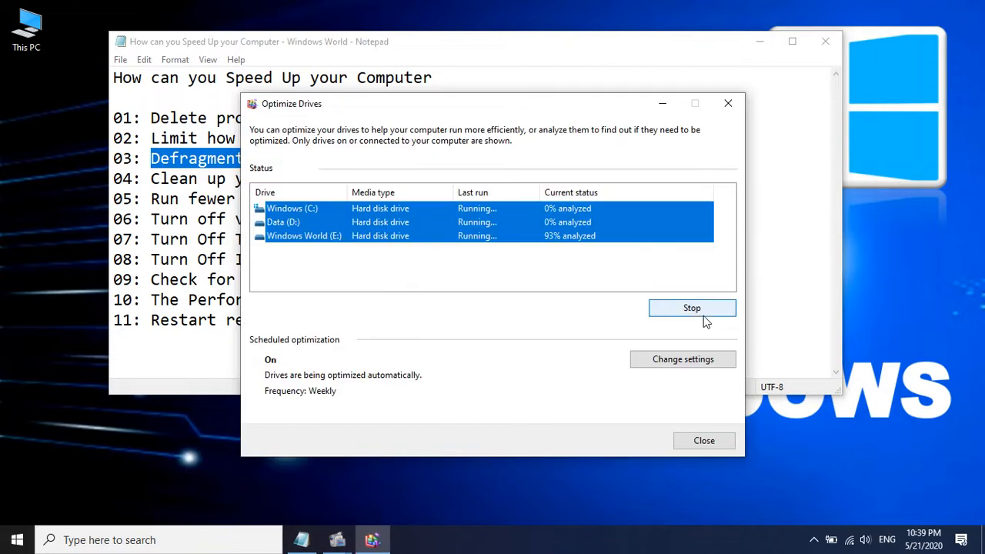
{"action": "left_click", "coordinate": [521, 279]}
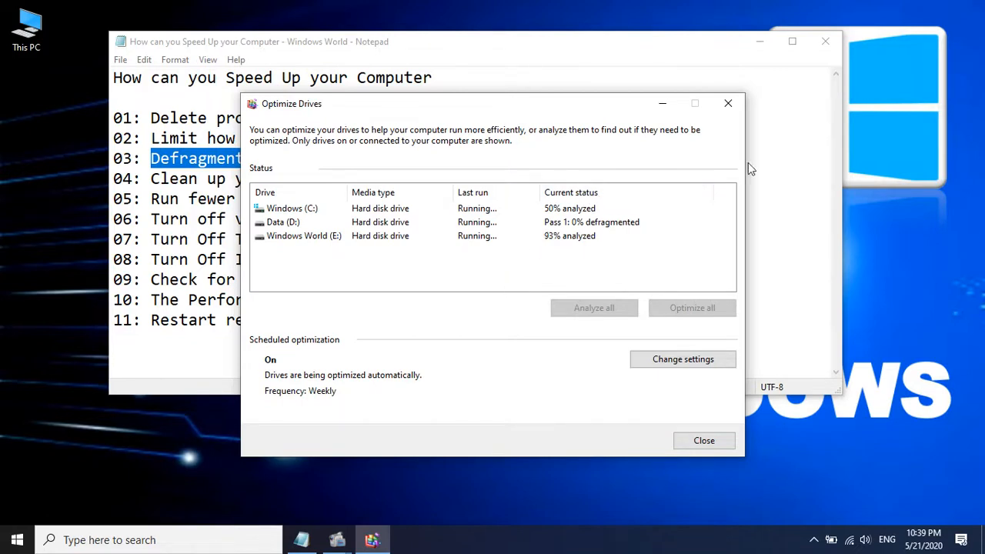
Return to the Notepad checklist, highlight the tip "Clean up your hard disk" and open Disk Cleanup
{"action": "left_click", "coordinate": [769, 158]}
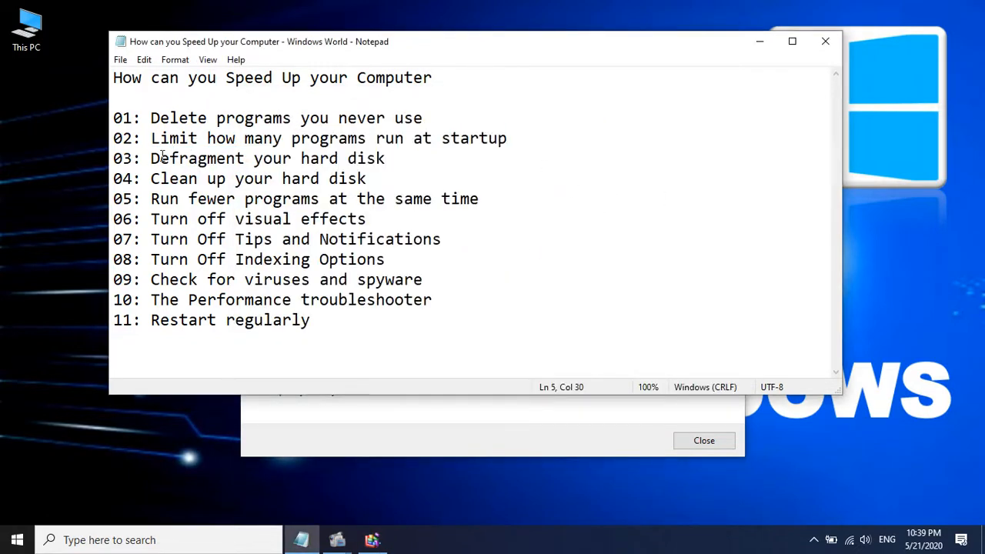
{"action": "left_click_drag", "start_coordinate": [152, 180], "coordinate": [405, 182]}
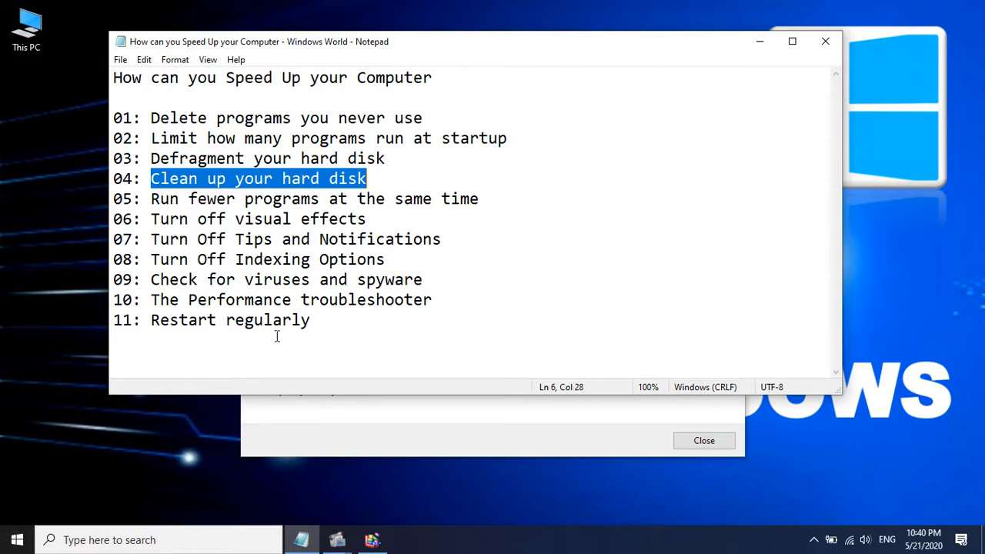
{"action": "left_click", "coordinate": [191, 547]}
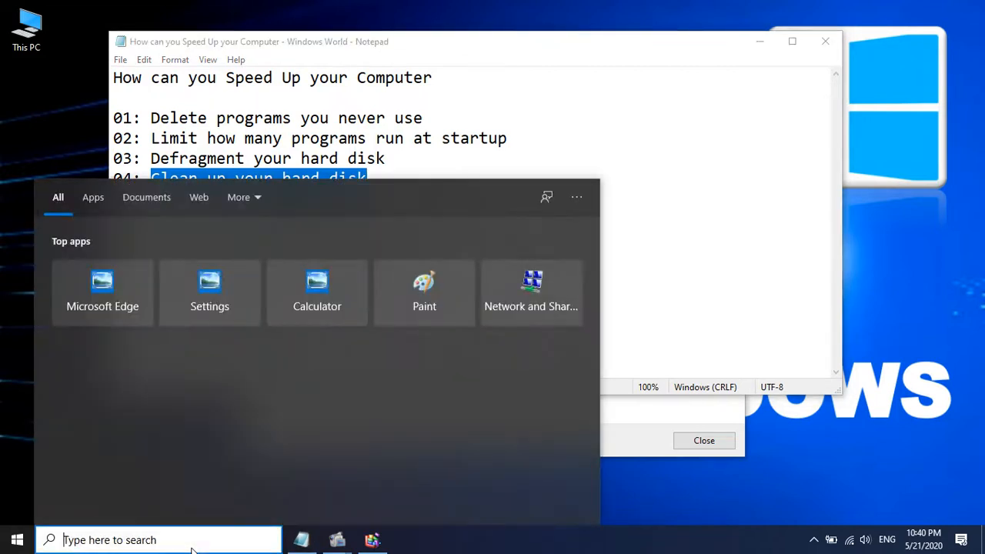
{"action": "type", "text": "cle"}
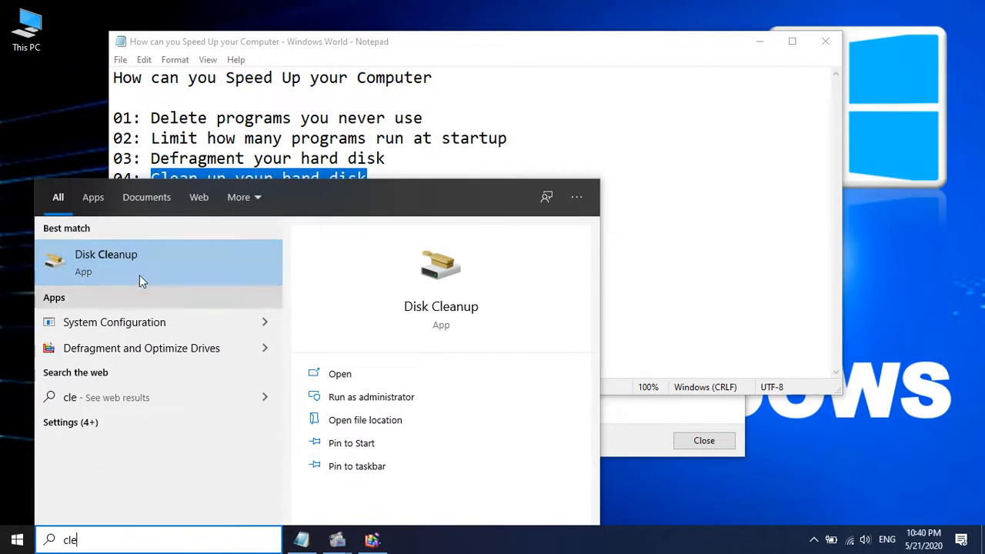
{"action": "left_click", "coordinate": [117, 261]}
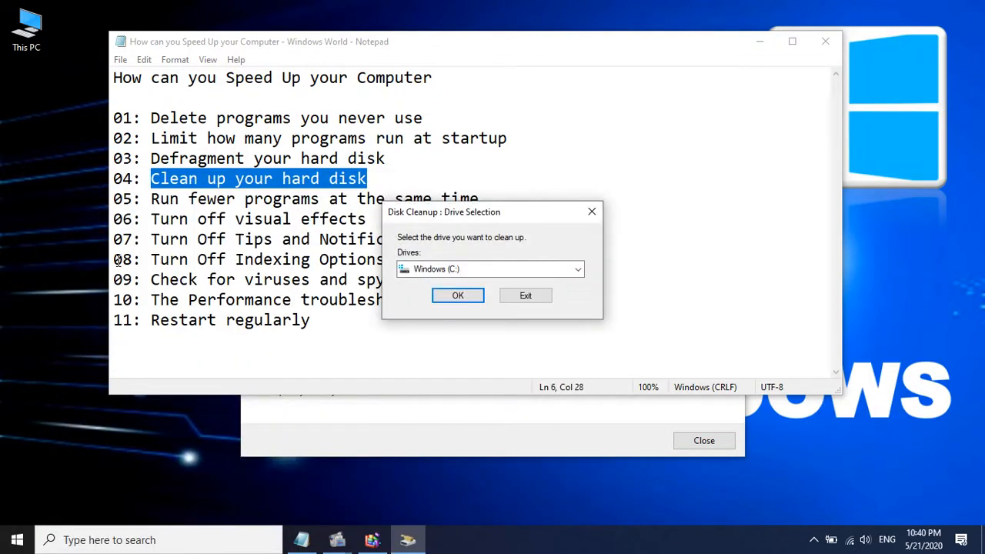
Choose the Windows (C:) drive for cleanup and confirm the drive selection
{"action": "left_click", "coordinate": [577, 269]}
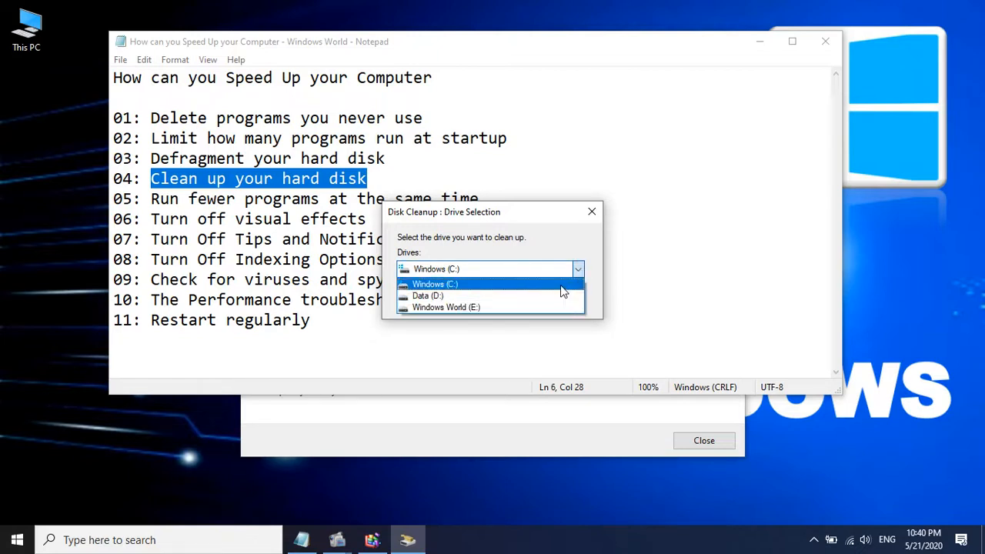
{"action": "left_click", "coordinate": [560, 284]}
{"action": "left_click", "coordinate": [460, 298]}
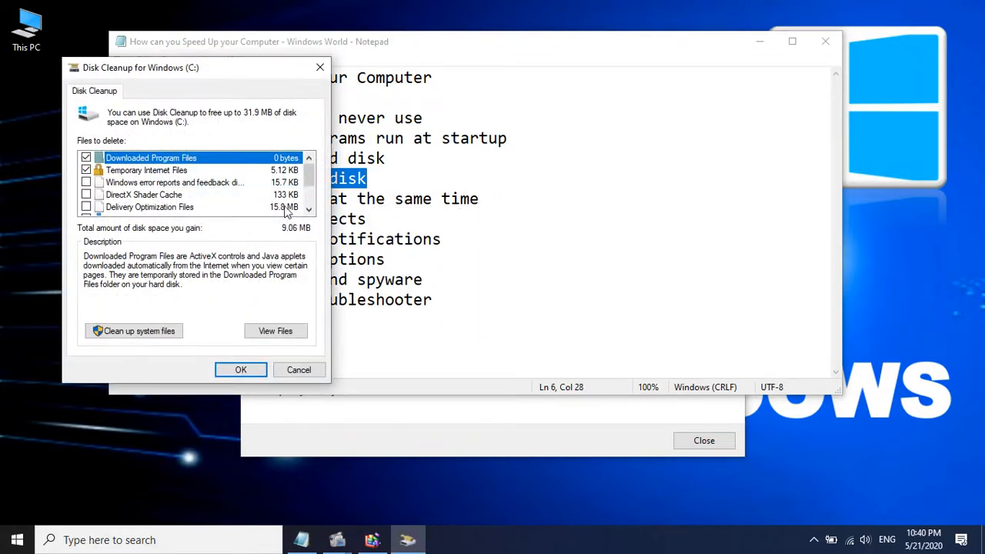
Select Windows error reports, DirectX Shader Cache, Delivery Optimization Files, Downloads, Recycle Bin and Temporary files for cleanup too, and permanently delete all selected files
{"action": "mouse_move", "coordinate": [309, 173]}
{"action": "left_mouse_down"}
{"action": "mouse_move", "coordinate": [307, 200]}
{"action": "mouse_move", "coordinate": [305, 170]}
{"action": "left_mouse_up"}
{"action": "left_click", "coordinate": [85, 182]}
{"action": "left_click", "coordinate": [85, 195]}
{"action": "left_click", "coordinate": [86, 208]}
{"action": "scroll", "coordinate": [86, 208], "scroll_direction": "down", "scroll_amount": 1}
{"action": "left_click", "coordinate": [85, 183]}
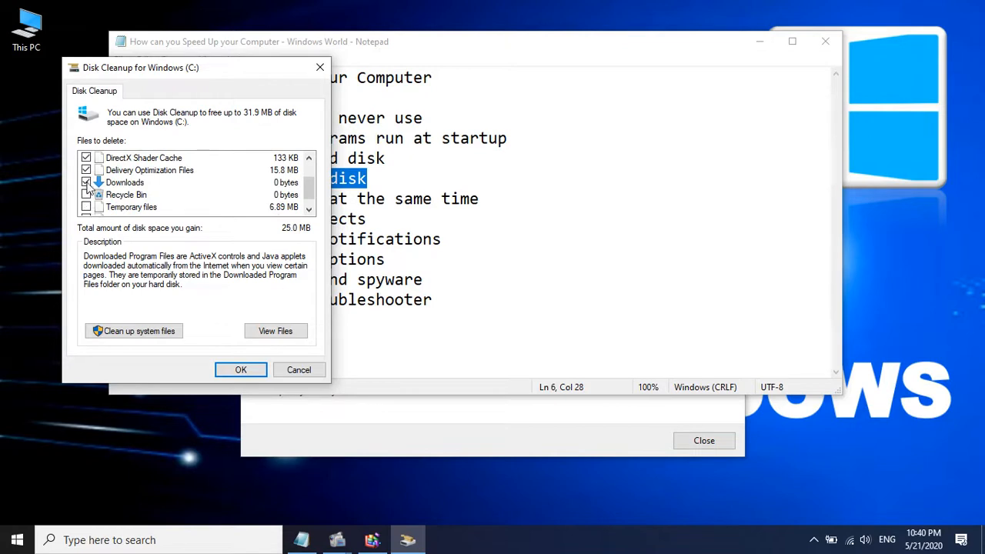
{"action": "left_click", "coordinate": [86, 195]}
{"action": "left_click", "coordinate": [86, 207]}
{"action": "scroll", "coordinate": [87, 209], "scroll_direction": "down", "scroll_amount": 1}
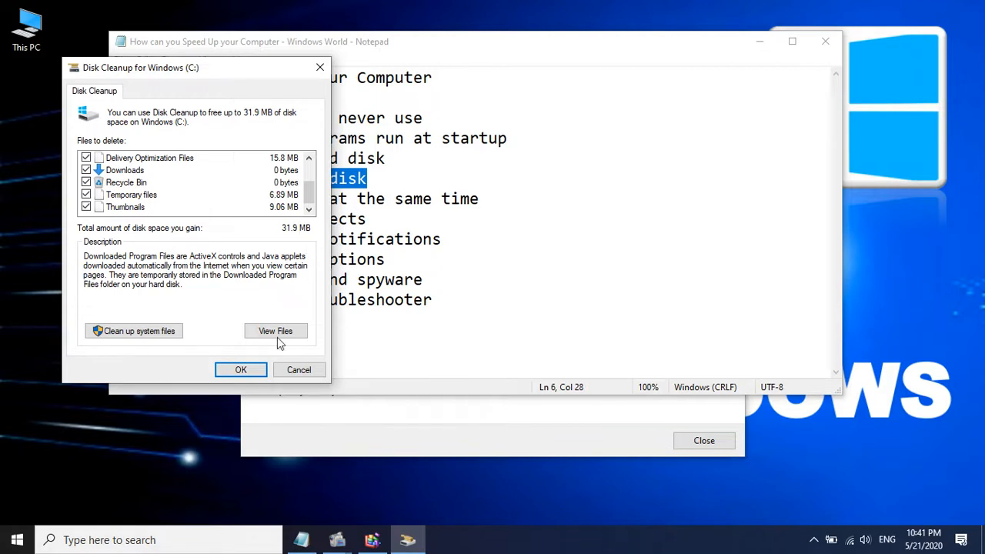
{"action": "left_click", "coordinate": [240, 371]}
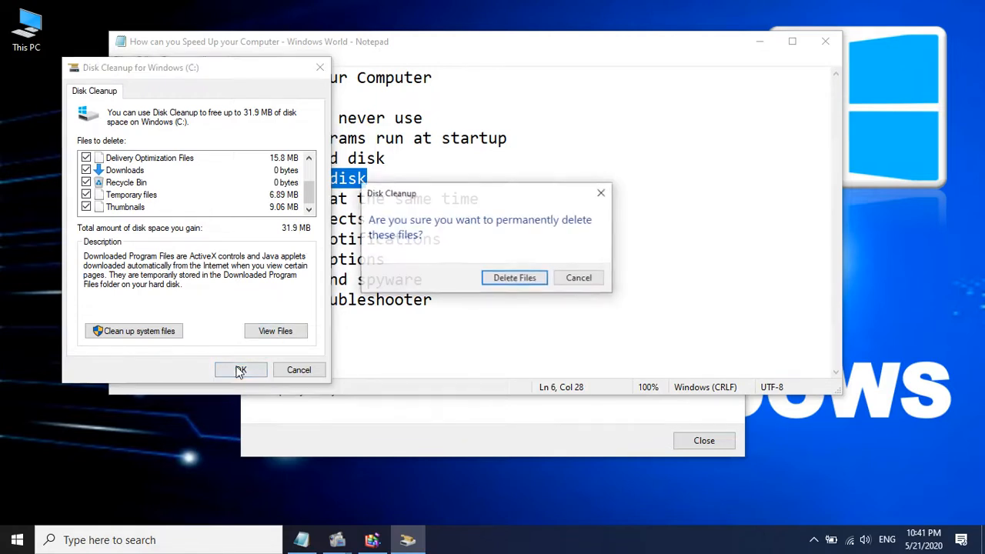
{"action": "left_click", "coordinate": [514, 279]}
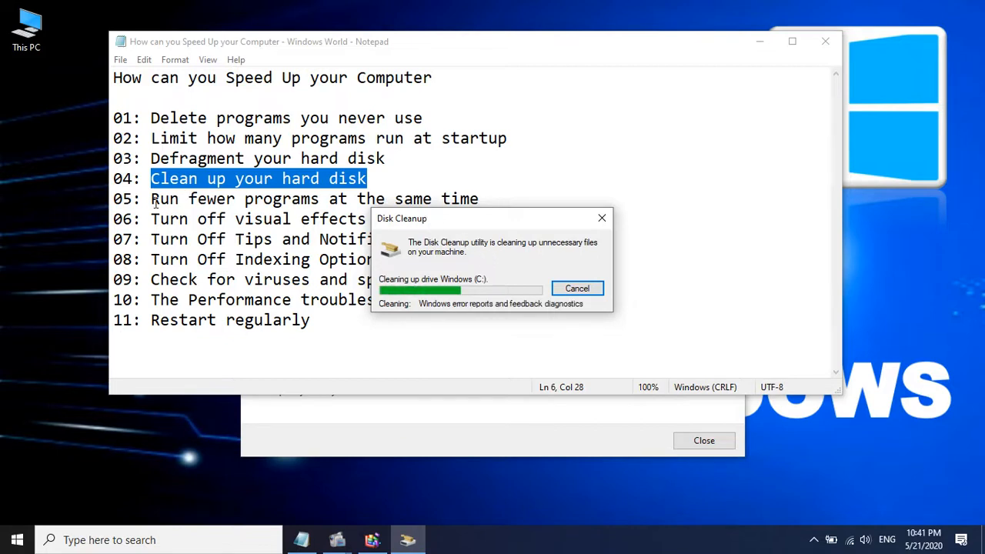
Highlight the checklist tips "Run fewer programs at the same time" and "Turn off visual effects" one after the other
{"action": "left_click_drag", "start_coordinate": [151, 199], "coordinate": [477, 205]}
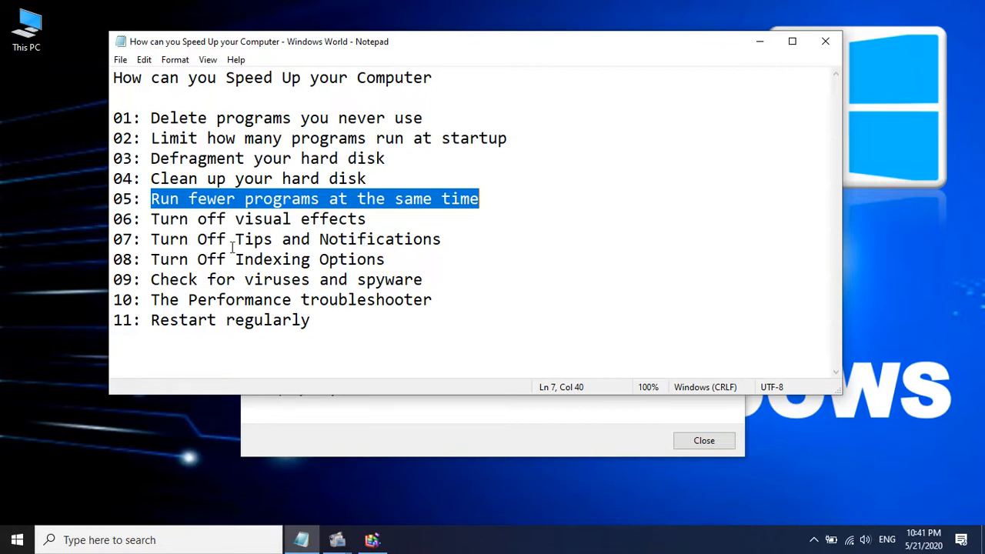
{"action": "left_click_drag", "start_coordinate": [152, 219], "coordinate": [369, 223]}
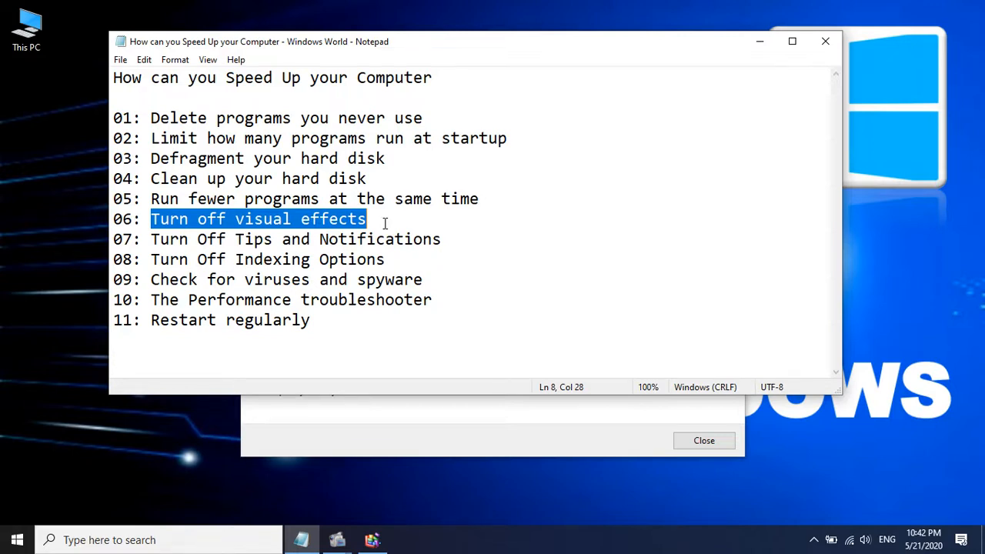
{"action": "left_click", "coordinate": [385, 223]}
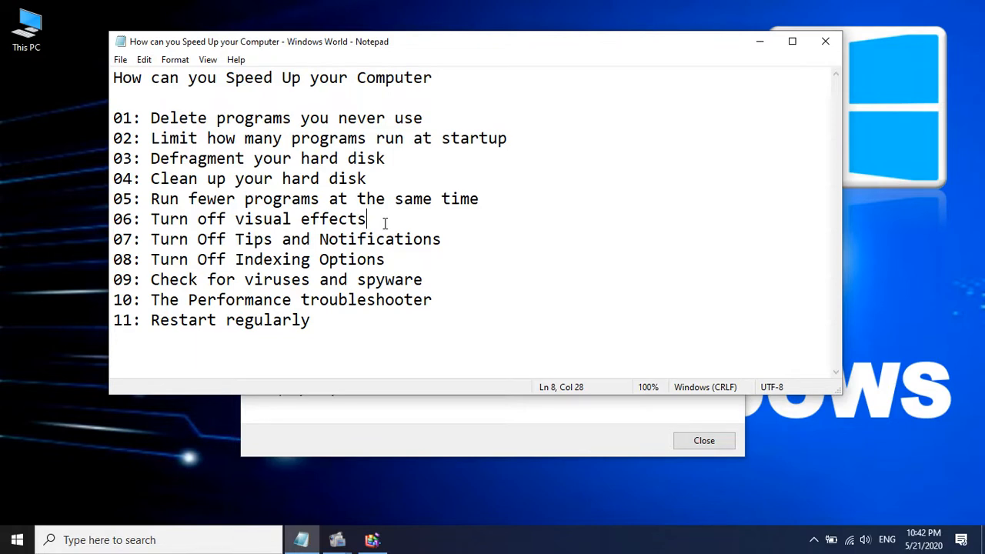
Open This PC's properties and bring up the Performance Options from the advanced system settings
{"action": "right_click", "coordinate": [21, 46]}
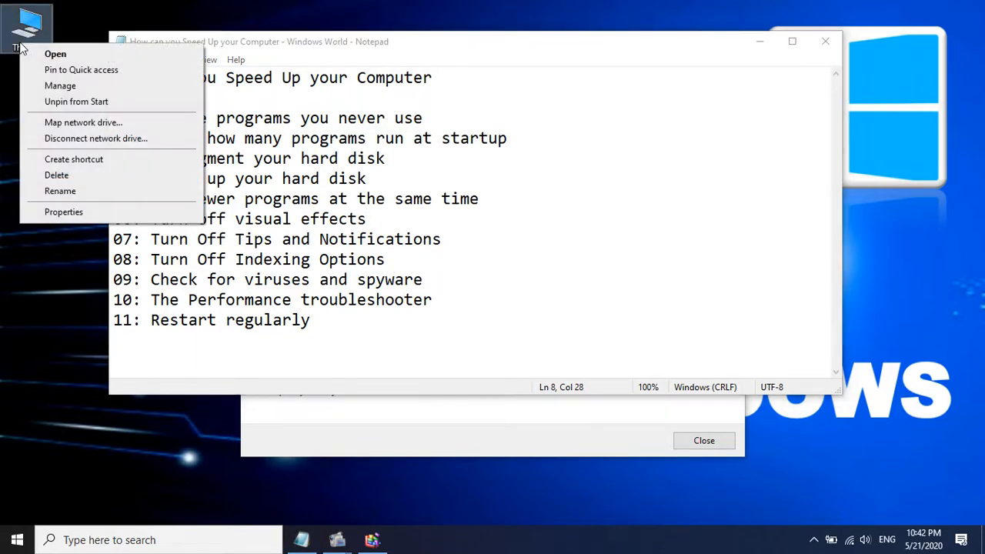
{"action": "left_click", "coordinate": [136, 210]}
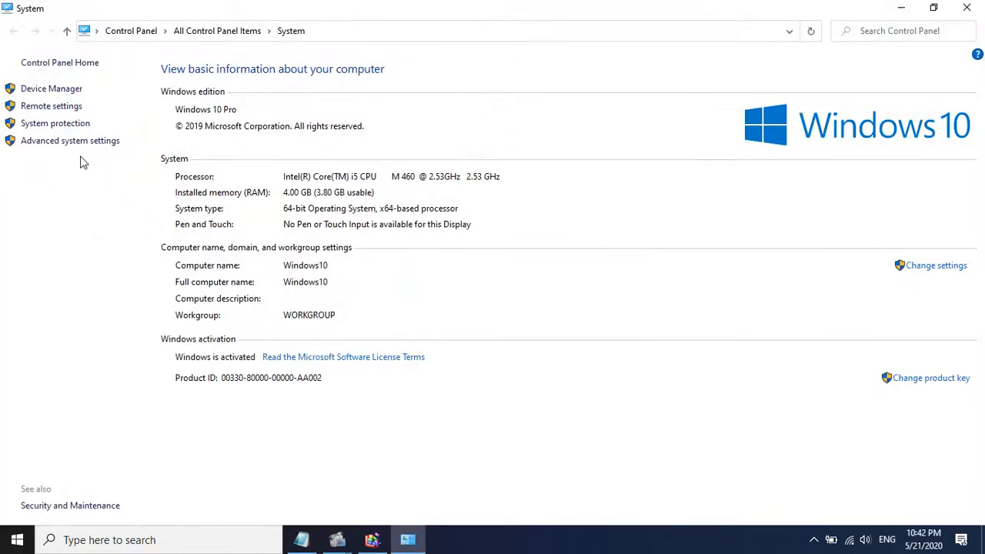
{"action": "left_click", "coordinate": [98, 141]}
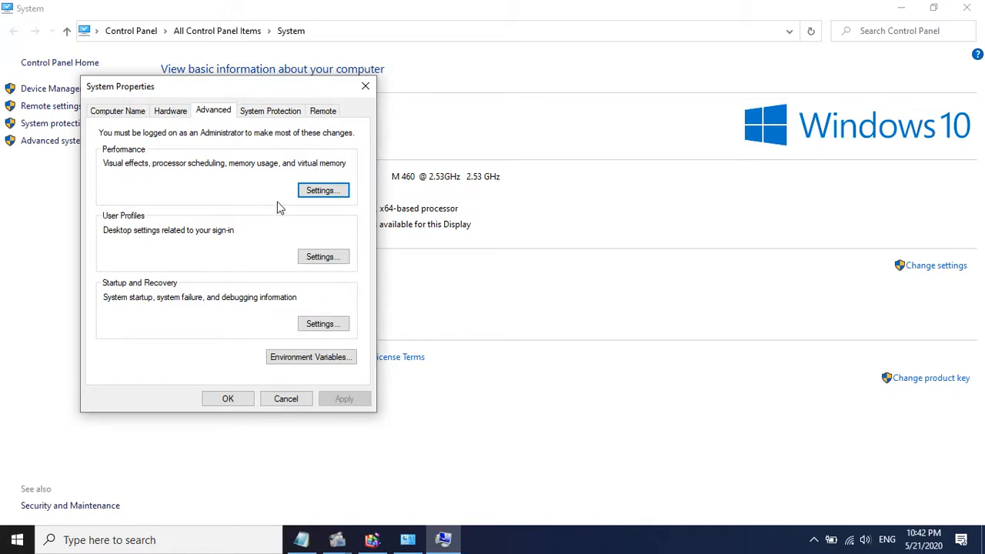
{"action": "left_click", "coordinate": [314, 193]}
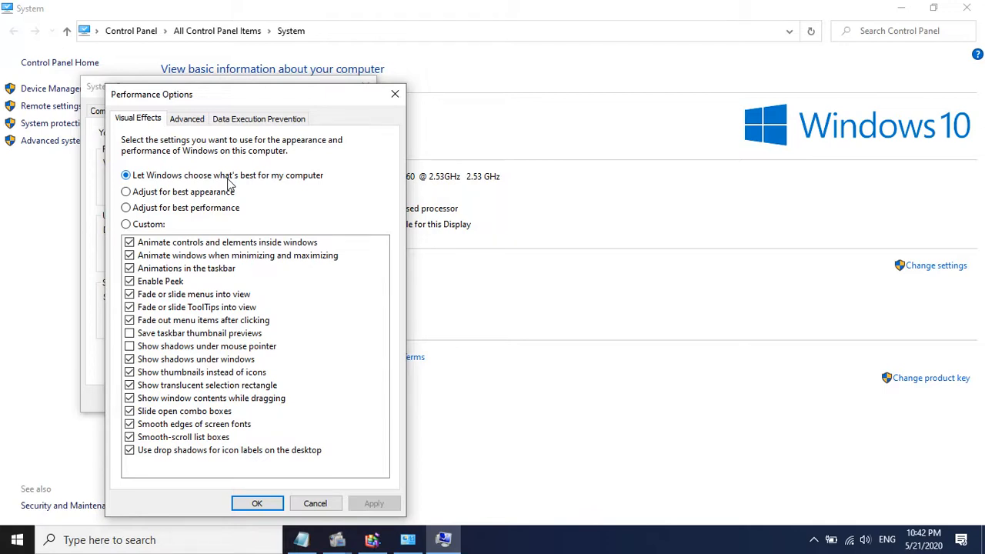
Set the visual effects to "Adjust for best performance", confirm, and close System Properties and the System window
{"action": "left_click", "coordinate": [135, 209]}
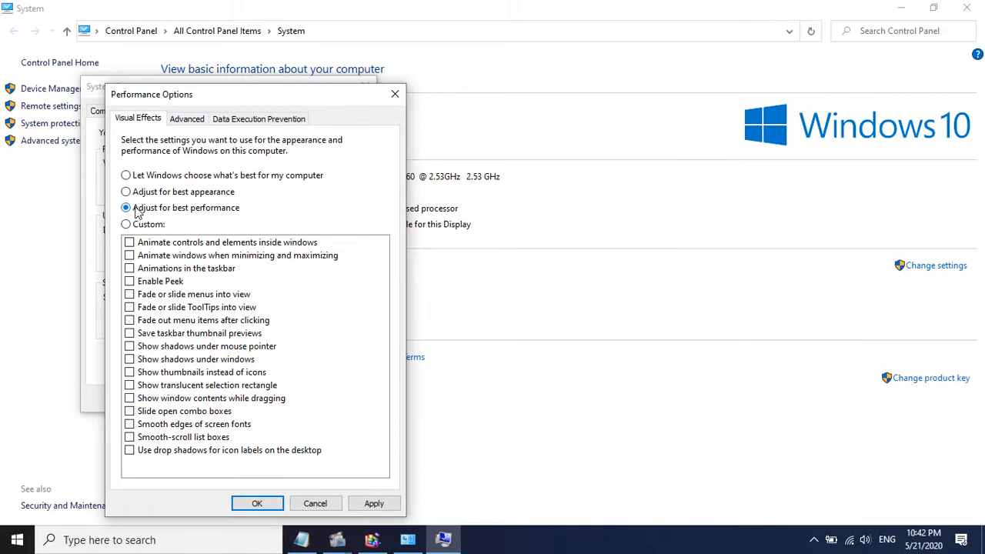
{"action": "left_click", "coordinate": [245, 503]}
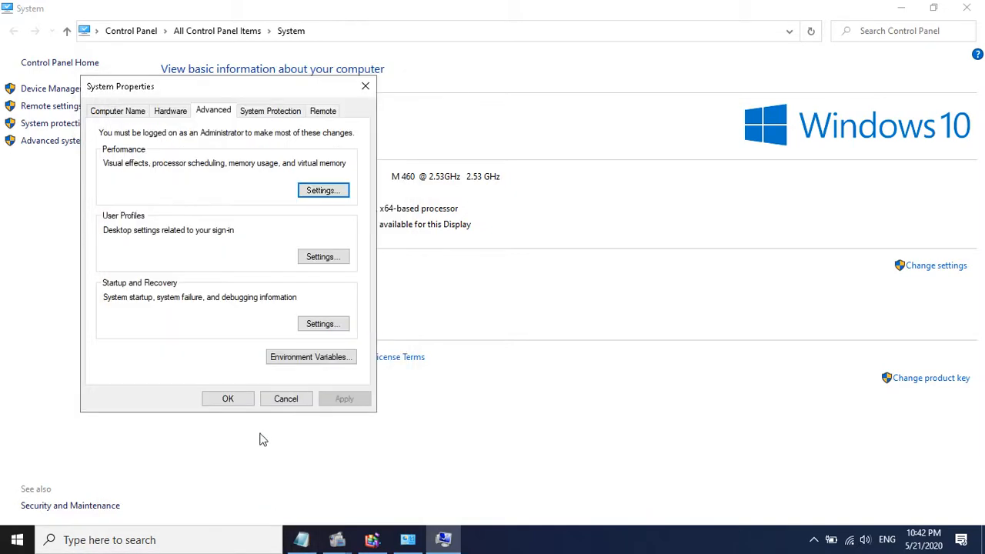
{"action": "left_click", "coordinate": [236, 403]}
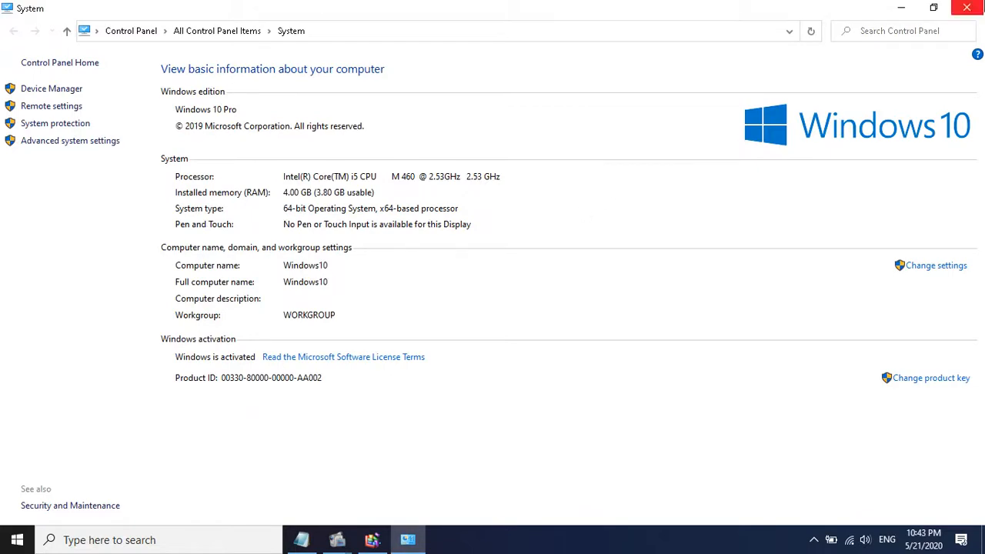
{"action": "left_click", "coordinate": [966, 8]}
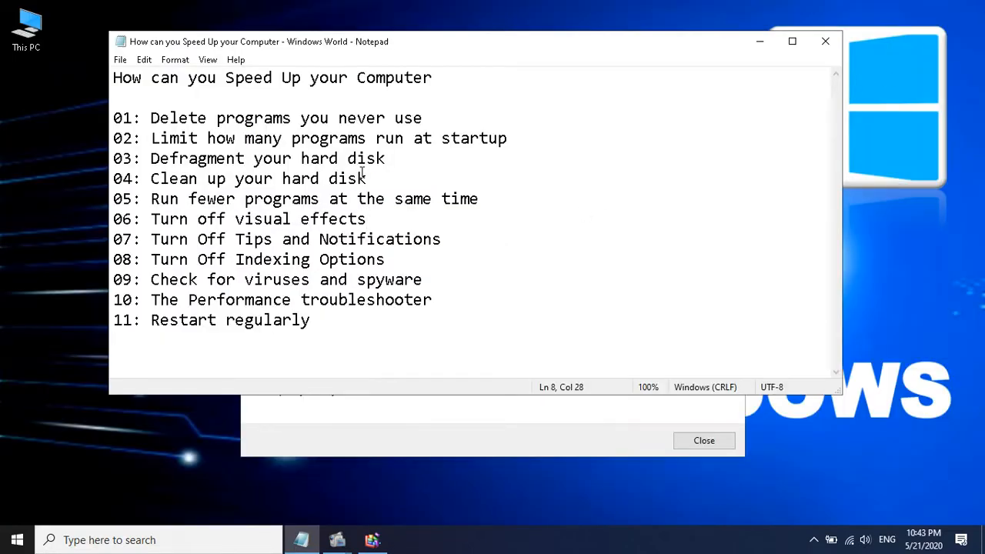
Highlight the tip "Turn Off Tips and Notifications" in the checklist and open Windows Settings
{"action": "left_click_drag", "start_coordinate": [150, 238], "coordinate": [459, 236]}
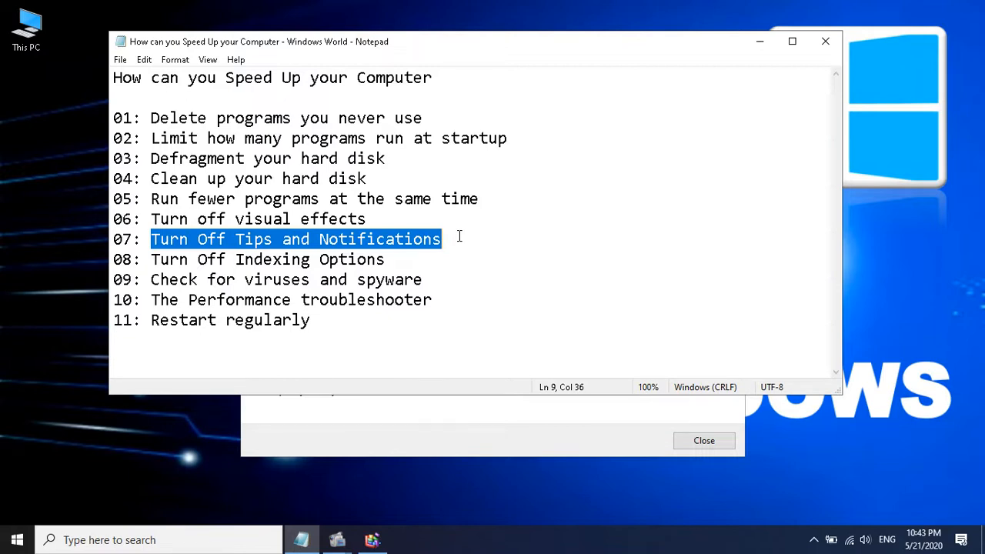
{"action": "left_click", "coordinate": [113, 541]}
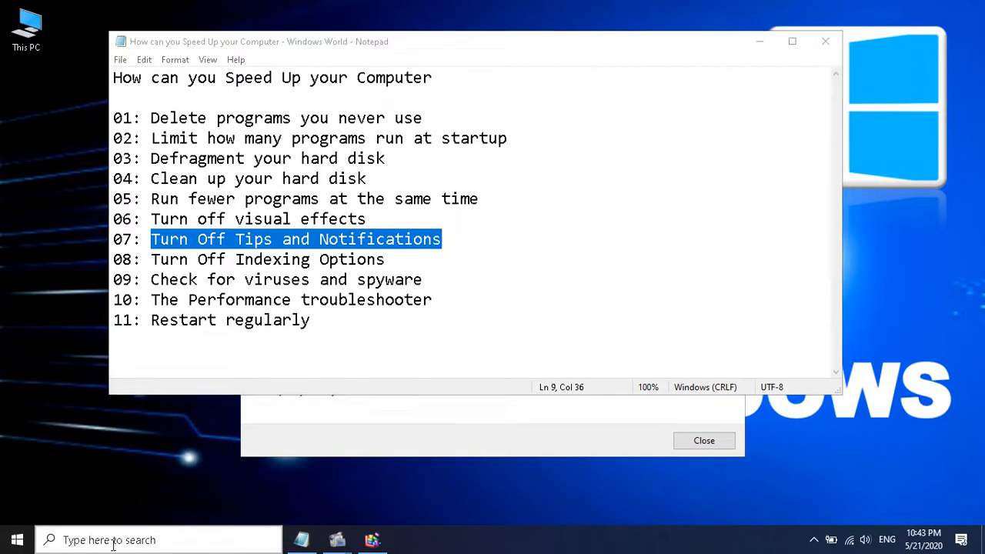
{"action": "type", "text": "se"}
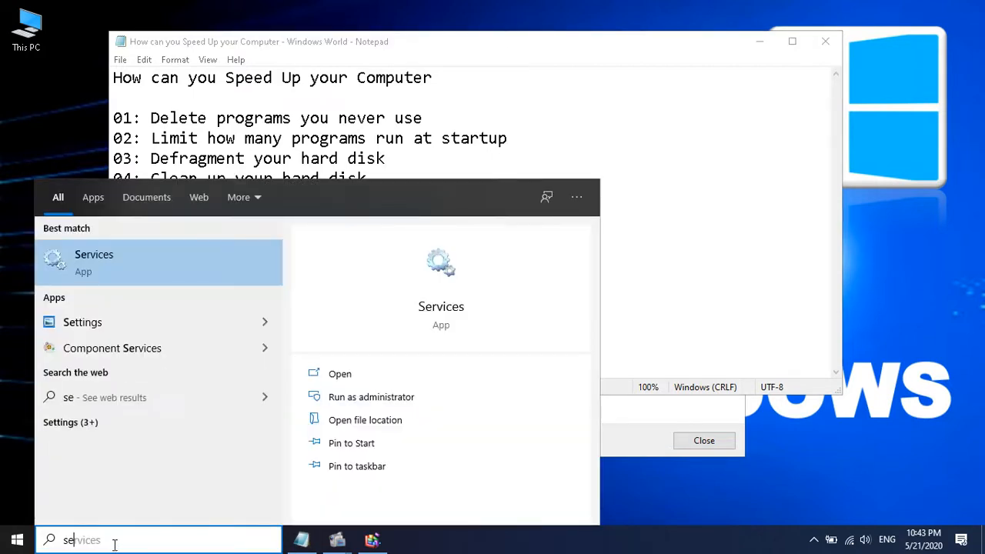
{"action": "type", "text": "tt"}
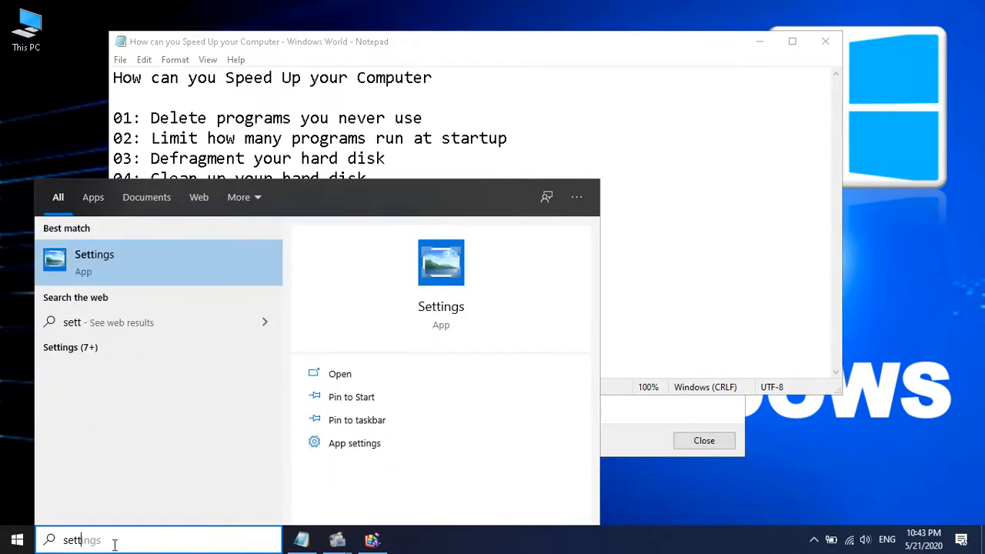
{"action": "left_click", "coordinate": [123, 264]}
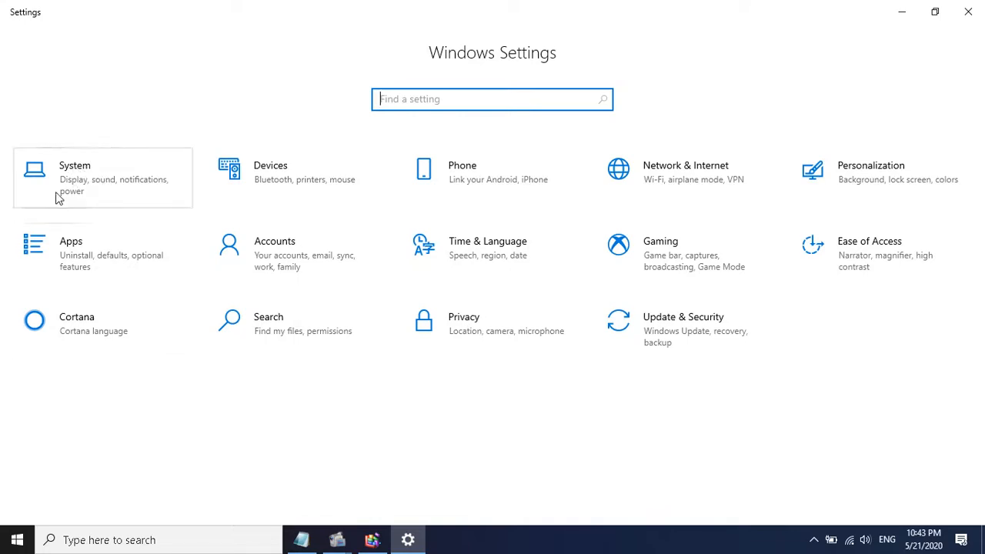
Turn off "Get tips, tricks, and suggestions as you use Windows" in the system's Notifications & actions settings and close Settings
{"action": "left_click", "coordinate": [90, 166]}
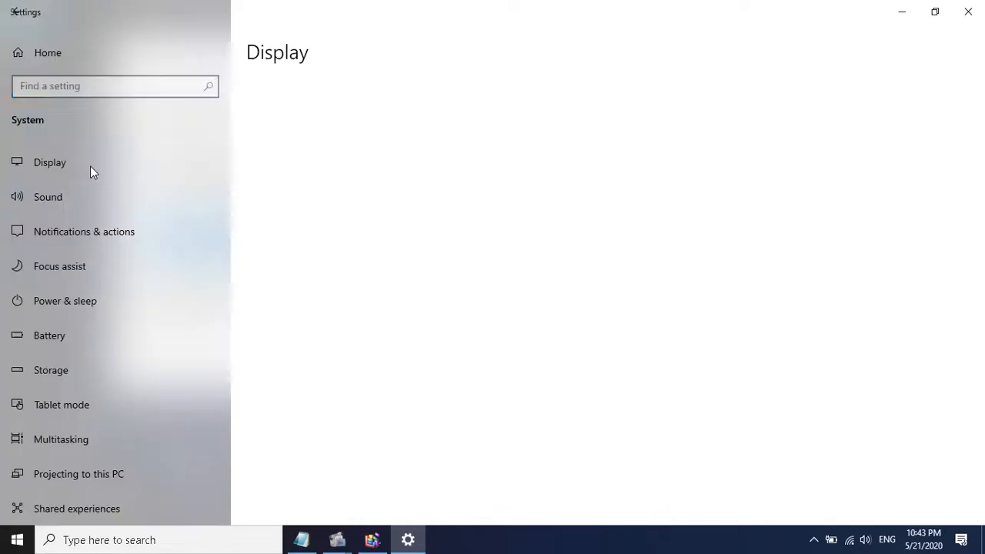
{"action": "left_click", "coordinate": [135, 239]}
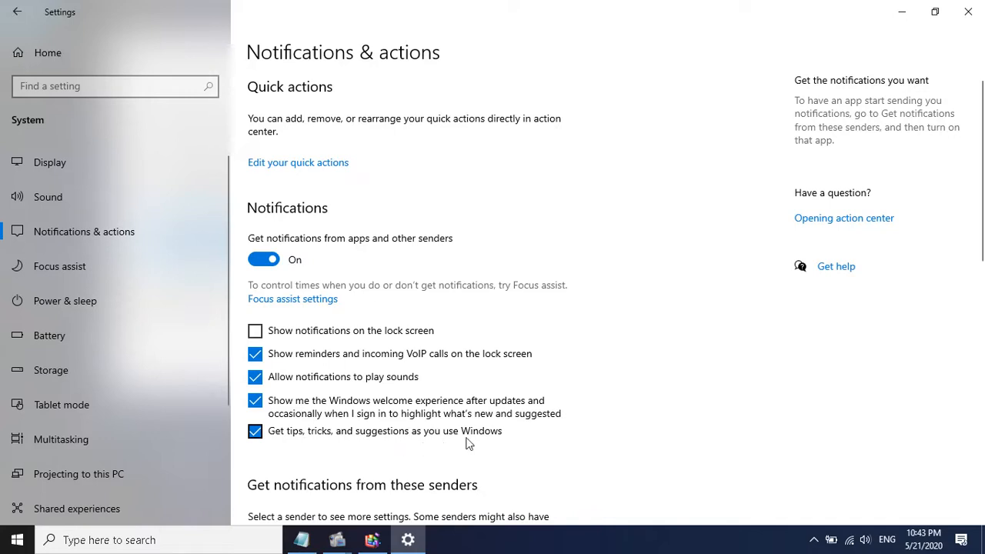
{"action": "left_click", "coordinate": [257, 432]}
{"action": "left_click", "coordinate": [967, 12]}
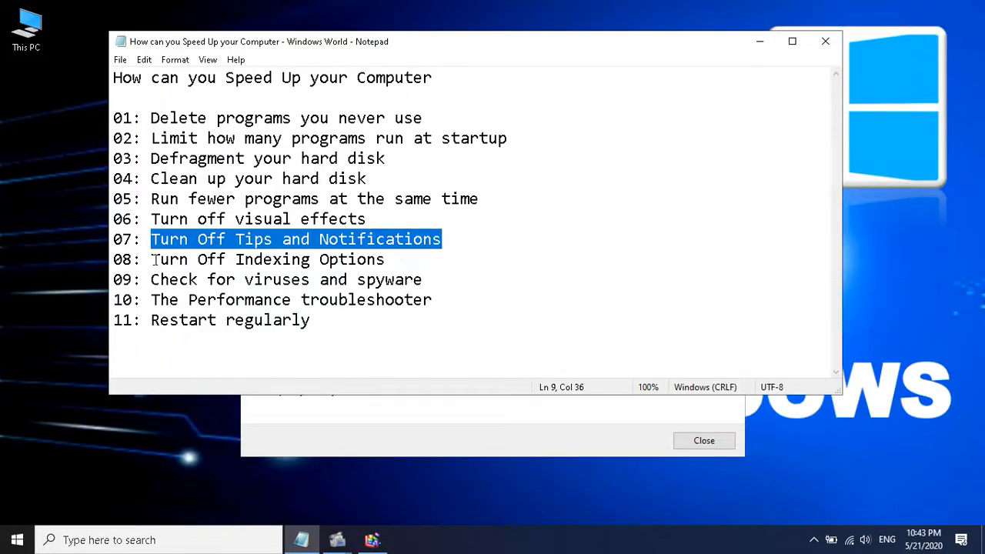
Highlight the tip "Turn Off Indexing Options" in the checklist and open Control Panel
{"action": "left_click_drag", "start_coordinate": [151, 260], "coordinate": [405, 267]}
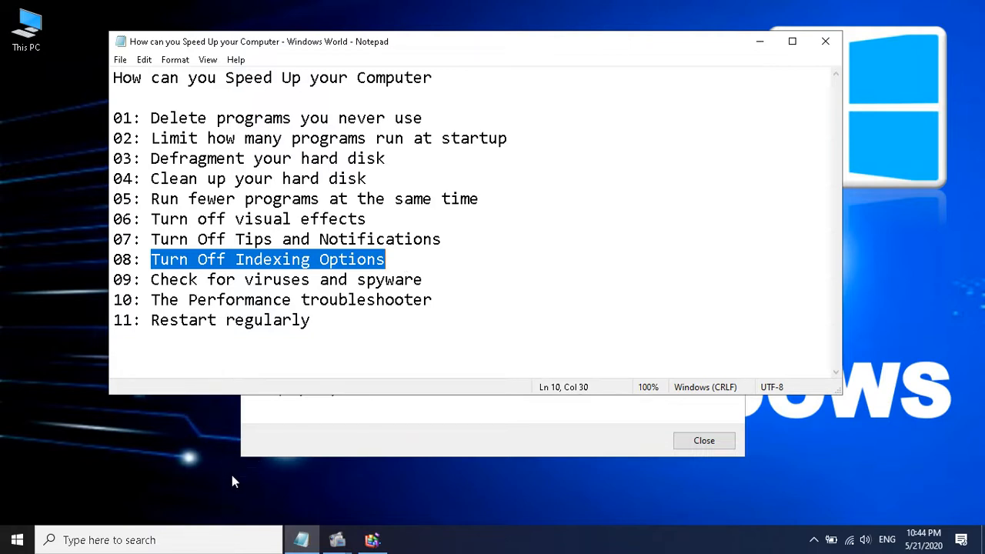
{"action": "left_click", "coordinate": [202, 546]}
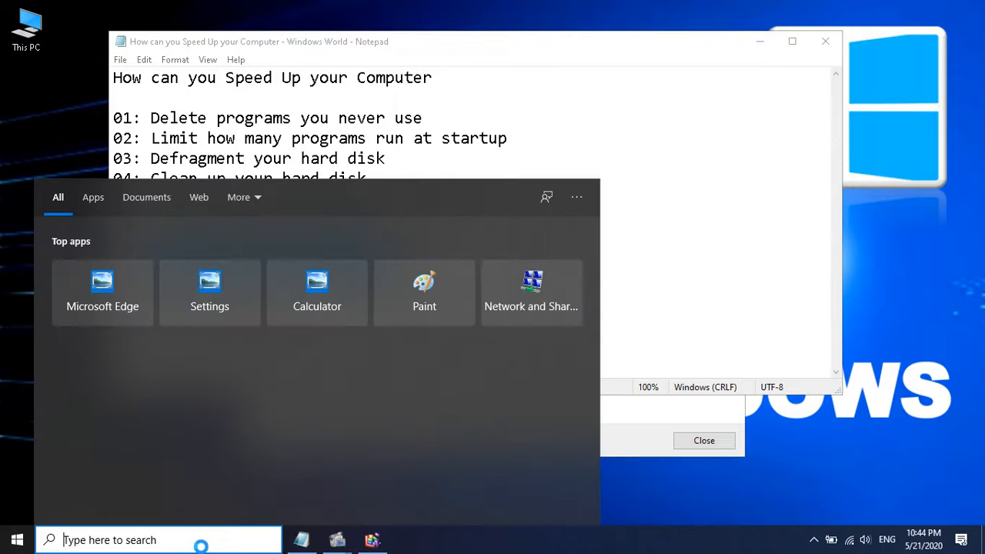
{"action": "type", "text": "con"}
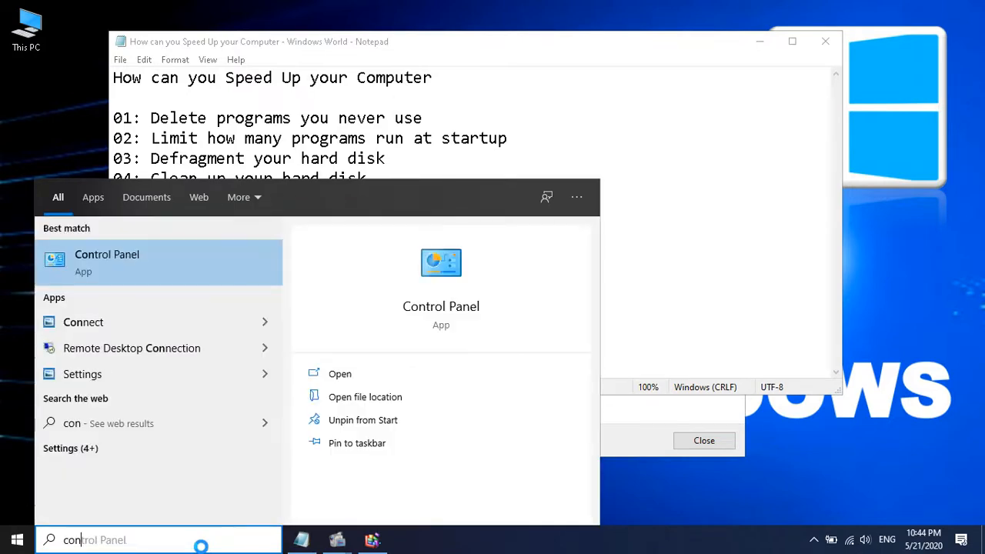
{"action": "left_click", "coordinate": [163, 258]}
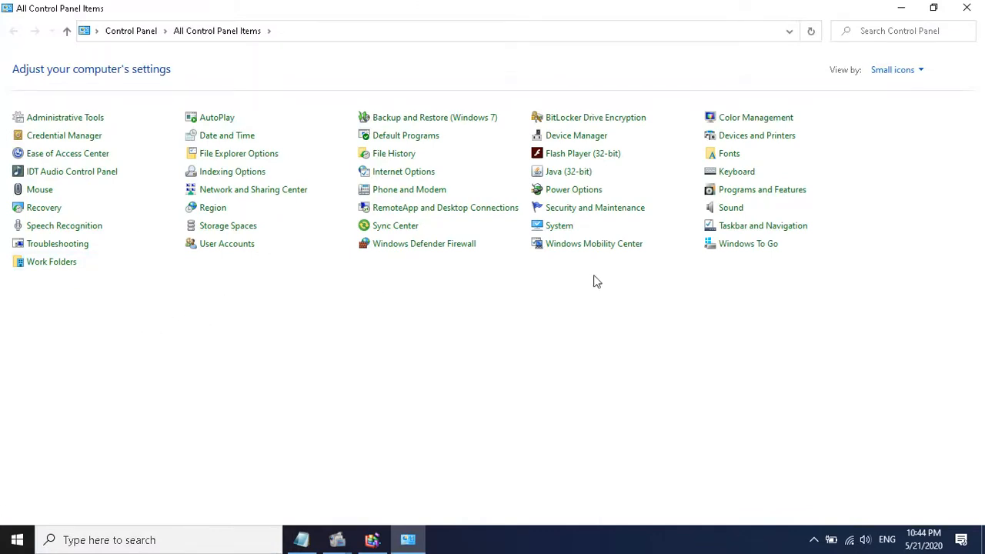
Check the indexing status and included locations in Indexing Options, and close it together with Control Panel
{"action": "left_click", "coordinate": [228, 173]}
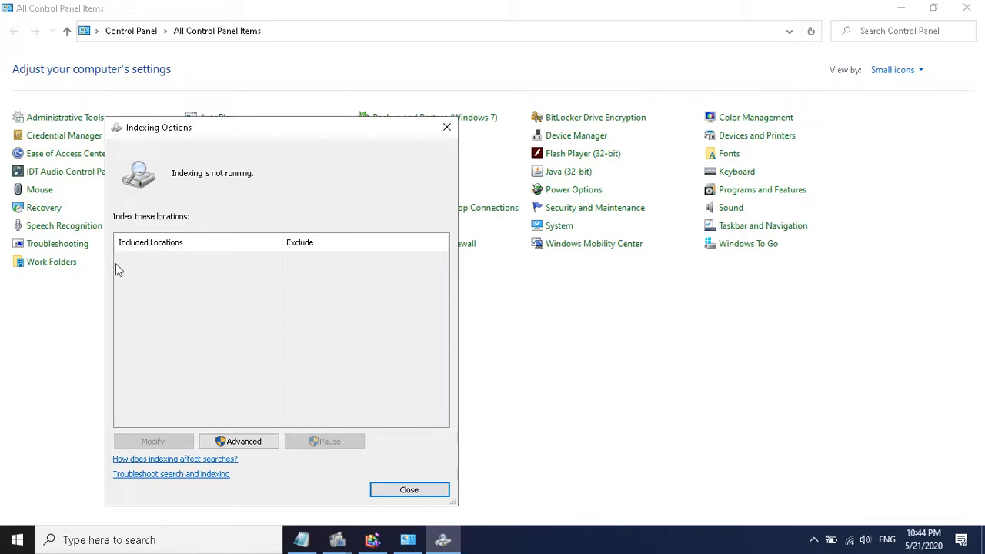
{"action": "left_click", "coordinate": [431, 491]}
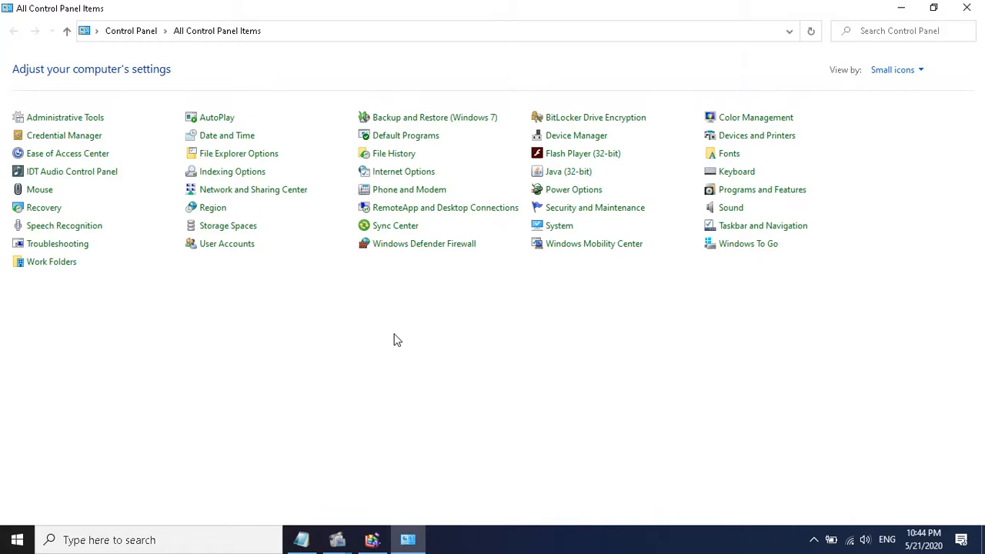
{"action": "left_click", "coordinate": [967, 8]}
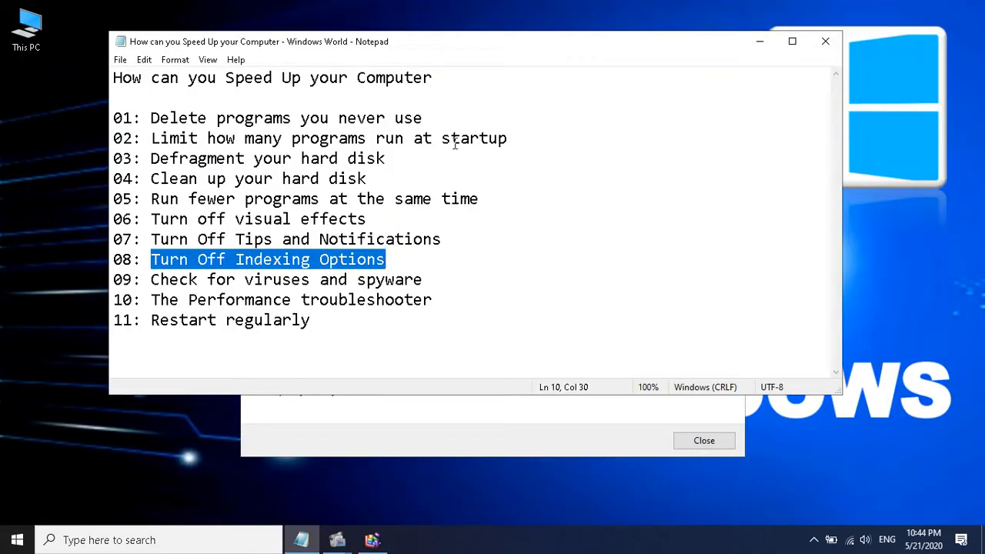
Highlight the checklist tips "Check for viruses and spyware" and "The Performance troubleshooter" in turn, clearing each selection
{"action": "left_click", "coordinate": [367, 277]}
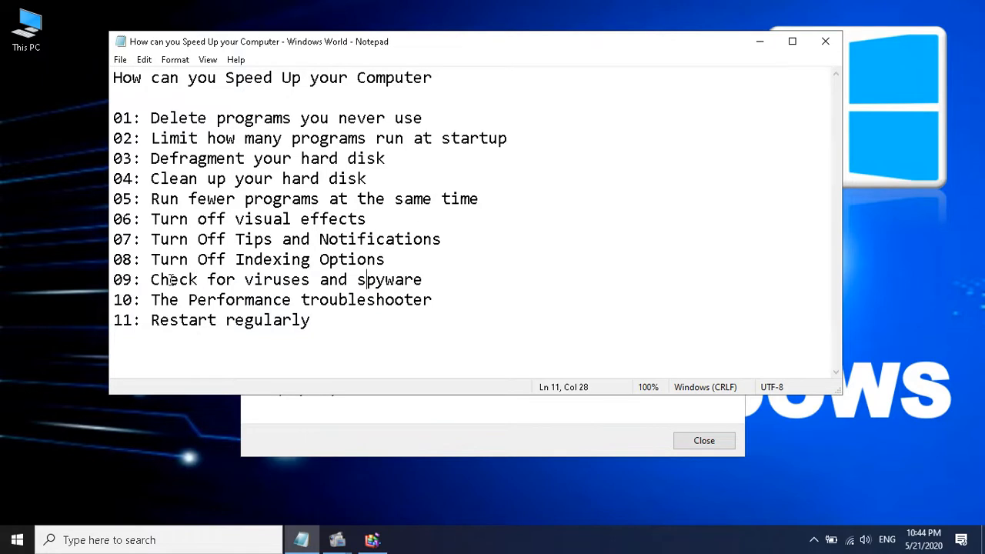
{"action": "left_click_drag", "start_coordinate": [150, 279], "coordinate": [517, 280]}
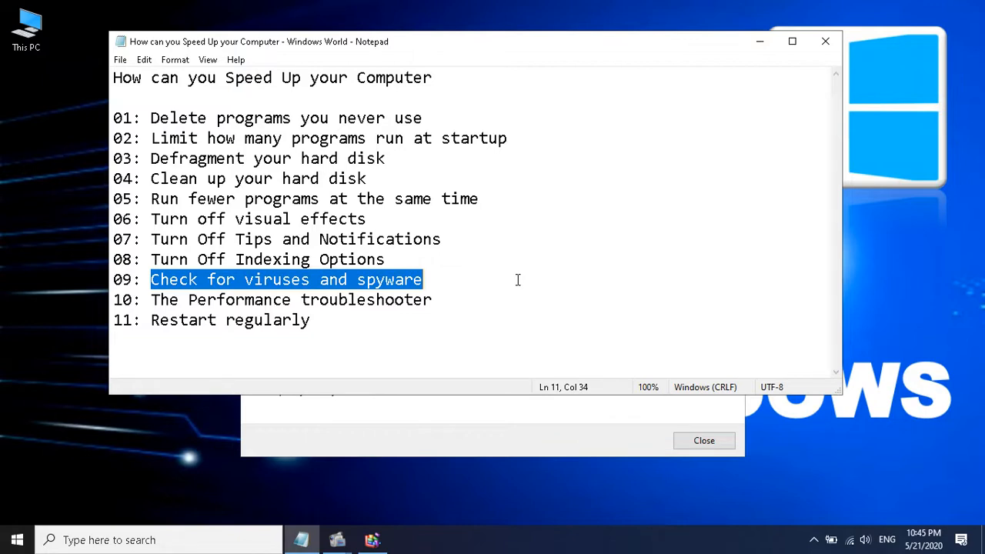
{"action": "left_click", "coordinate": [517, 280]}
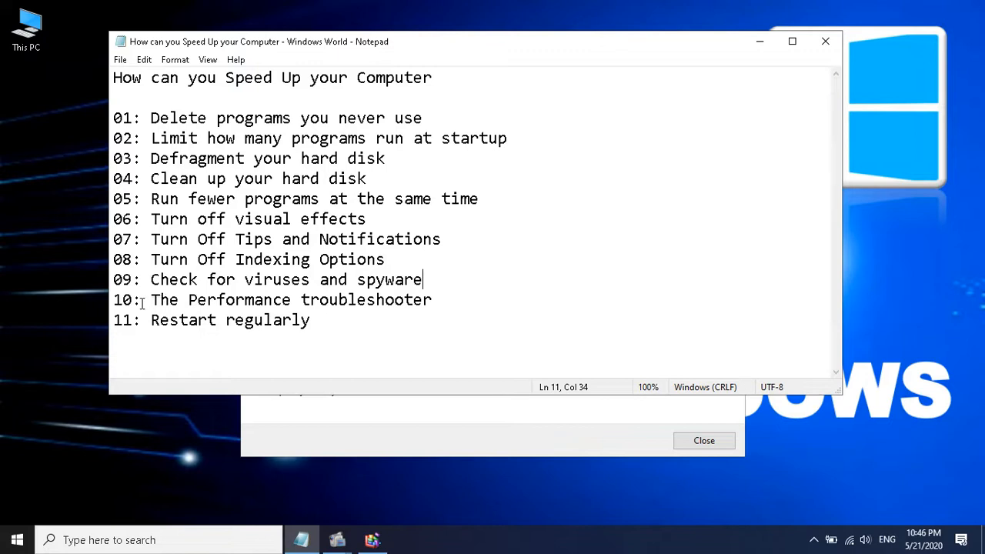
{"action": "left_click_drag", "start_coordinate": [151, 300], "coordinate": [433, 300]}
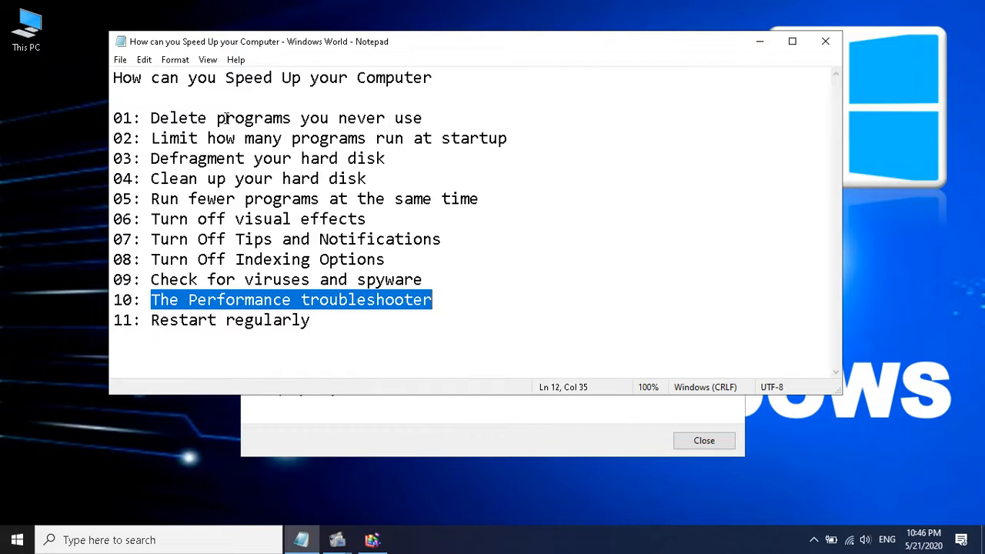
{"action": "left_click", "coordinate": [332, 300]}
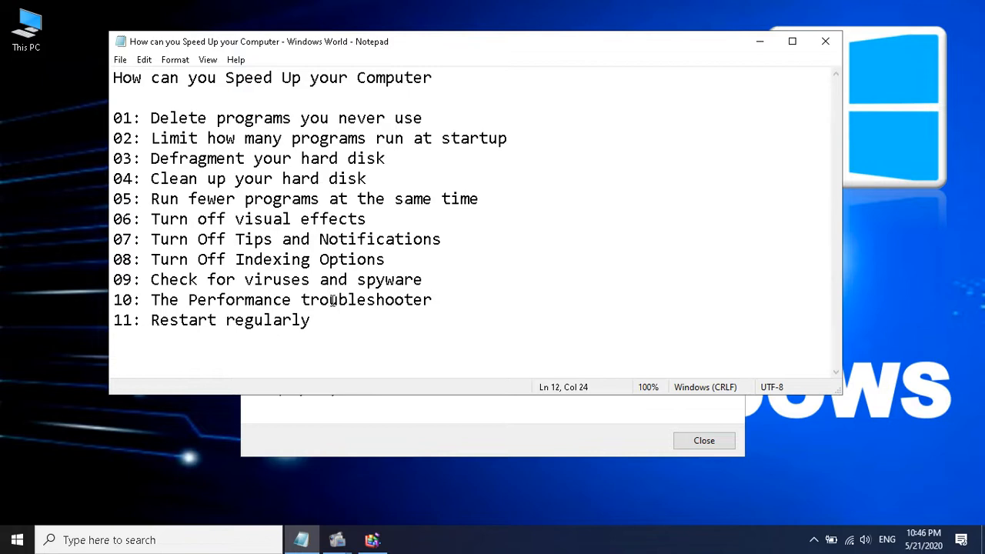
Open the System Maintenance troubleshooter from the System and Security category of Control Panel's Troubleshooting
{"action": "left_click", "coordinate": [157, 540]}
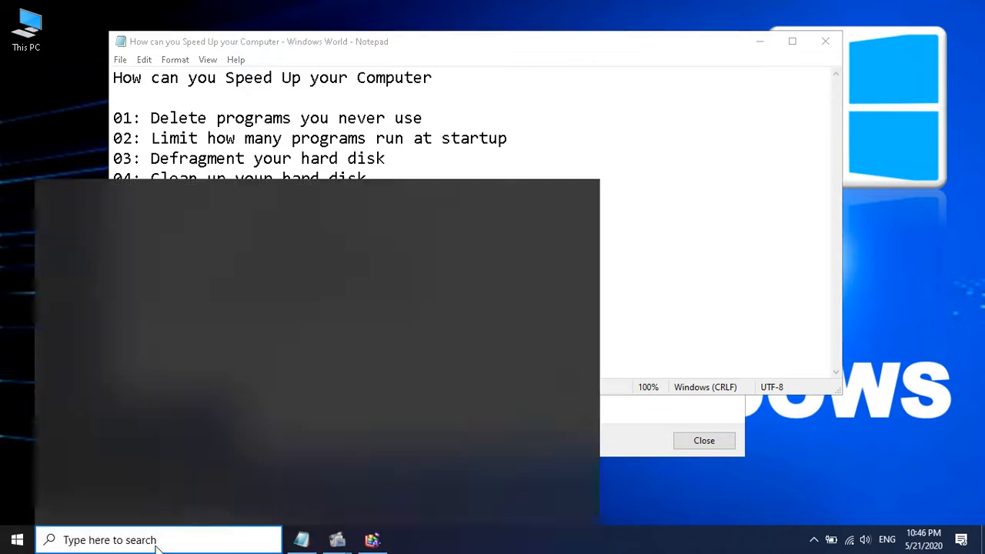
{"action": "type", "text": "con"}
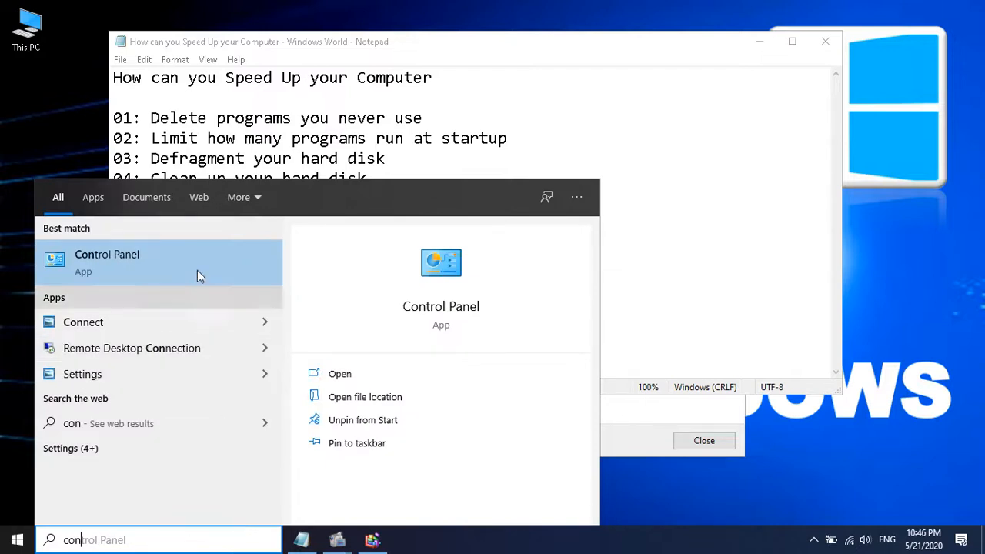
{"action": "left_click", "coordinate": [196, 246]}
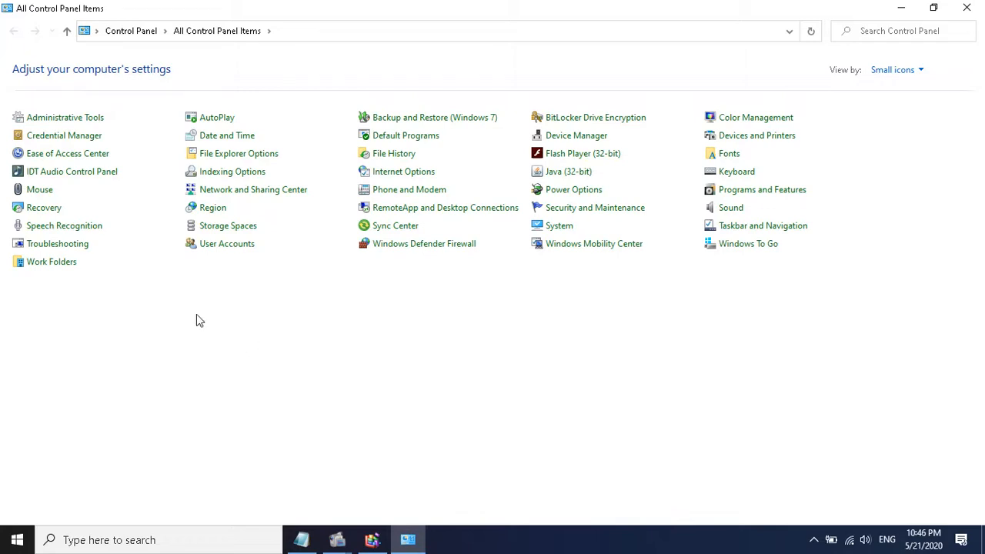
{"action": "left_click", "coordinate": [44, 246]}
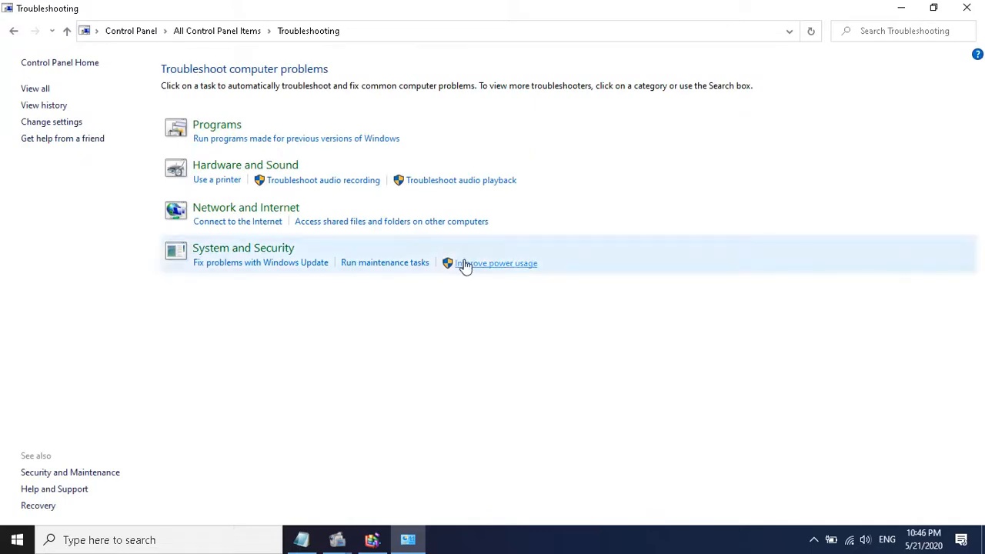
{"action": "left_click", "coordinate": [265, 250]}
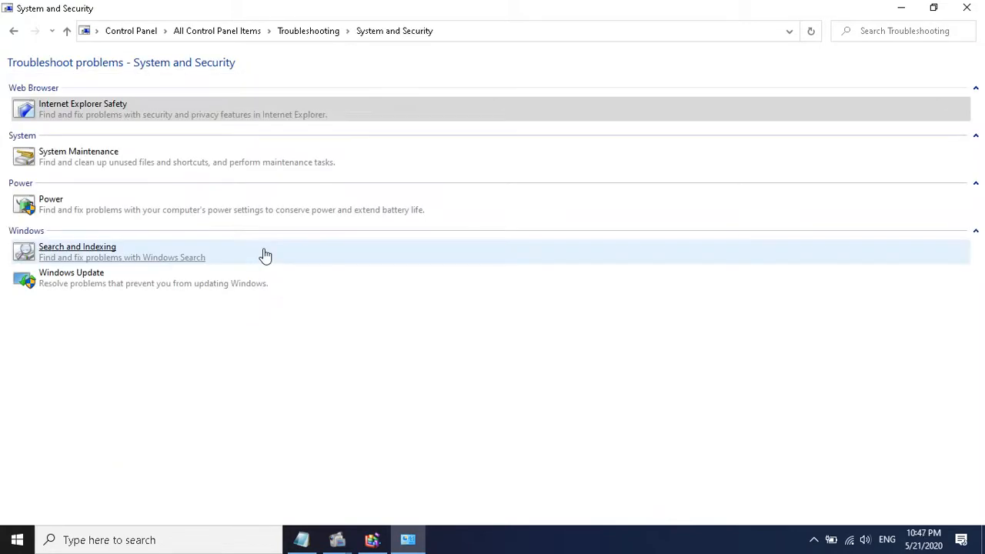
{"action": "left_click", "coordinate": [66, 154]}
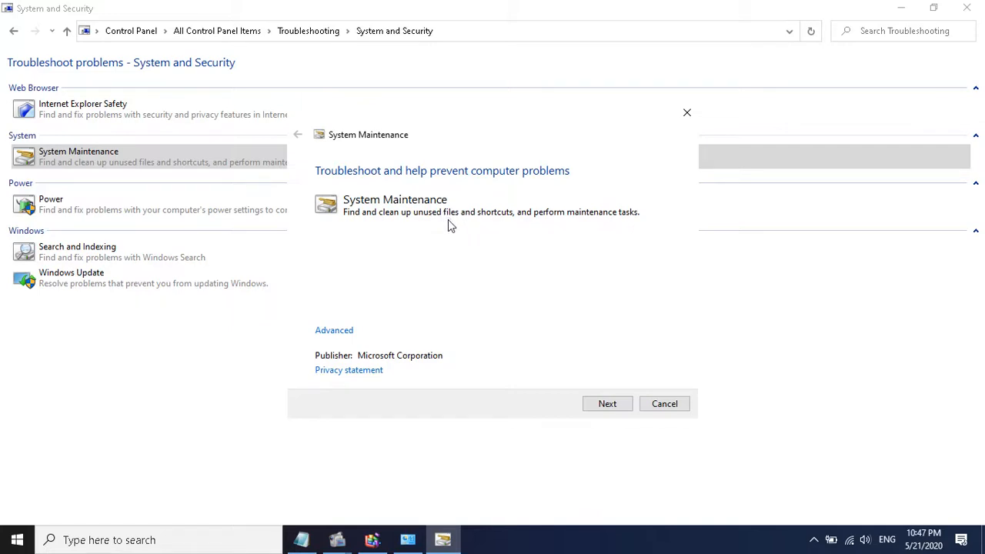
Run the System Maintenance troubleshooter as administrator with repairs applied automatically, and close it together with Control Panel
{"action": "left_click", "coordinate": [336, 331]}
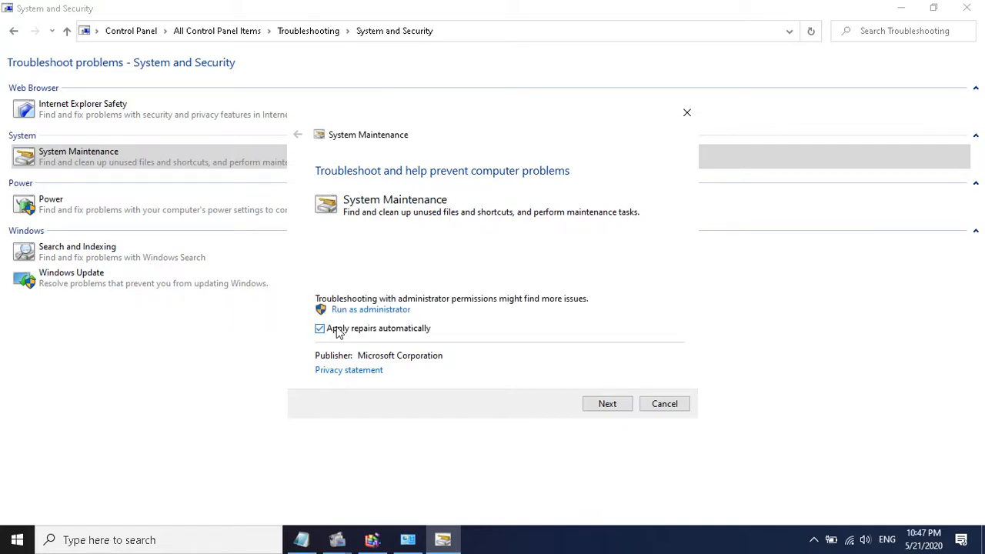
{"action": "left_click", "coordinate": [380, 311]}
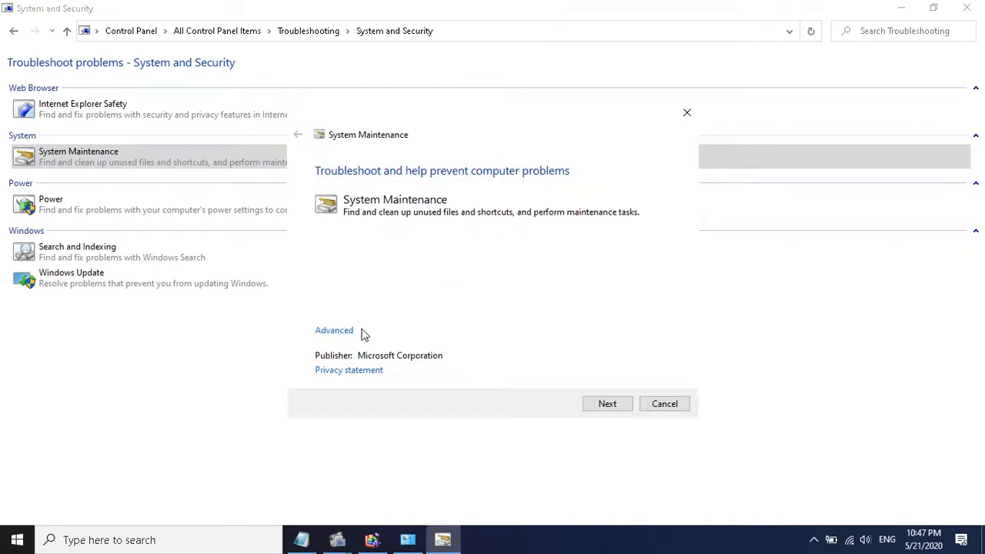
{"action": "left_click", "coordinate": [334, 330]}
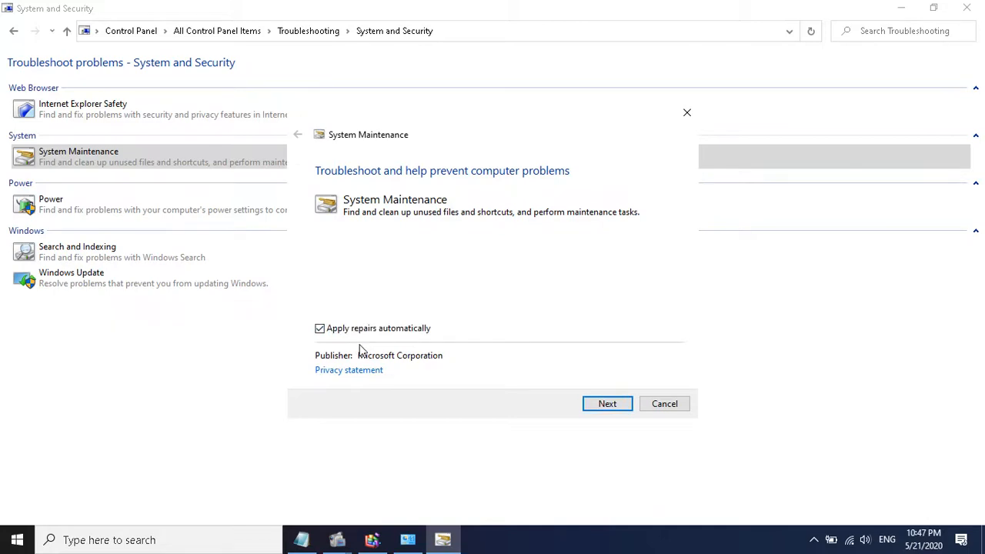
{"action": "left_click", "coordinate": [605, 408]}
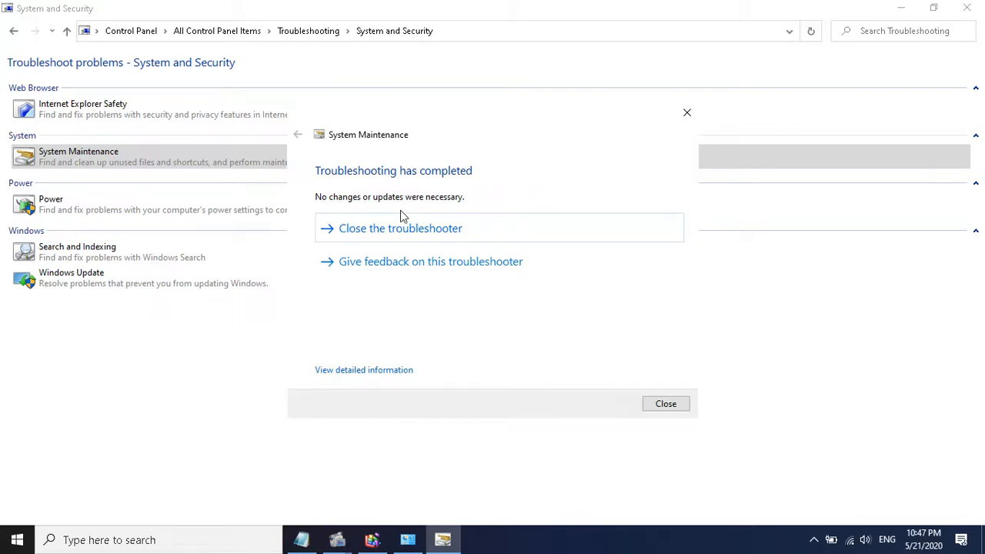
{"action": "left_click", "coordinate": [651, 414]}
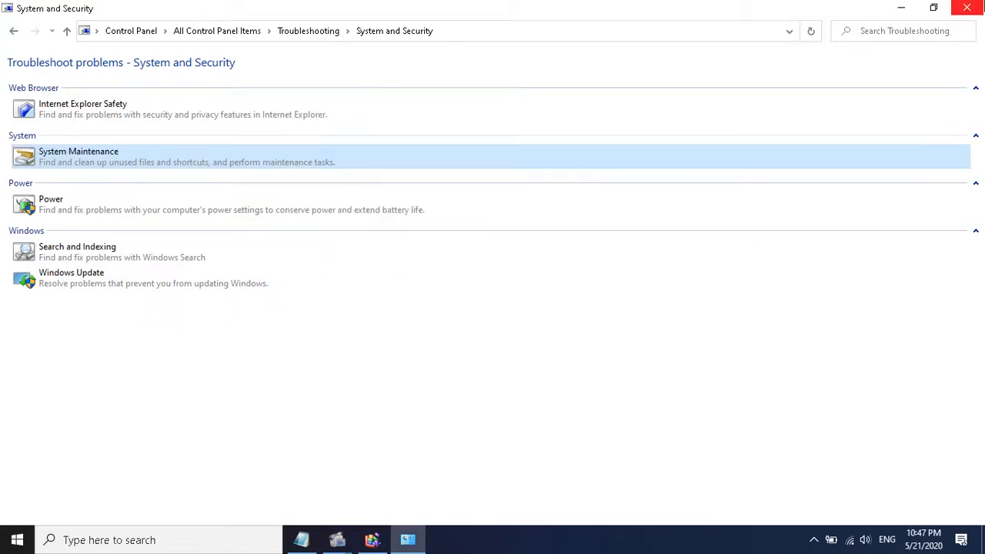
{"action": "left_click", "coordinate": [966, 8]}
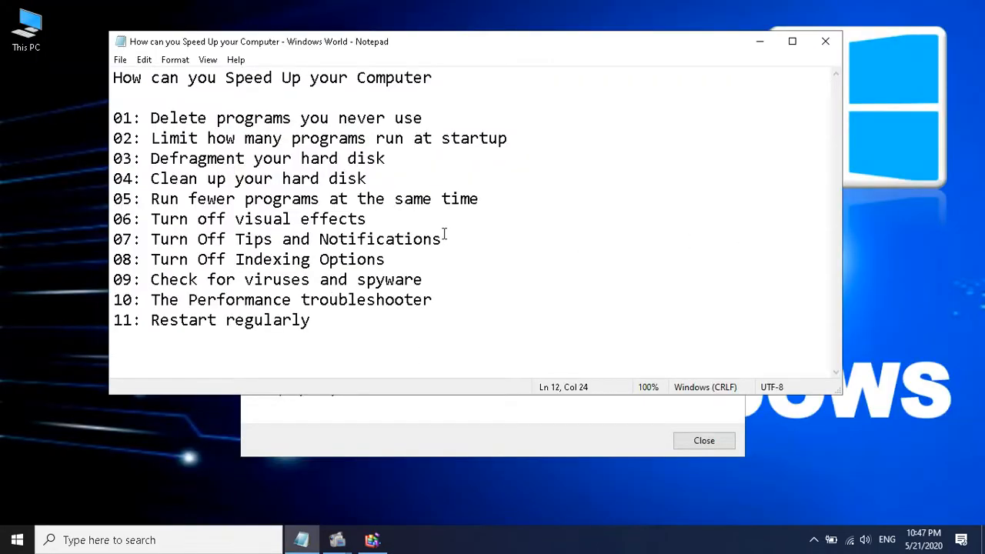
Highlight "troubleshooter" in the checklist, and examine the running processes in Task Manager sorted by CPU, memory and name in turn
{"action": "double_click", "coordinate": [371, 301]}
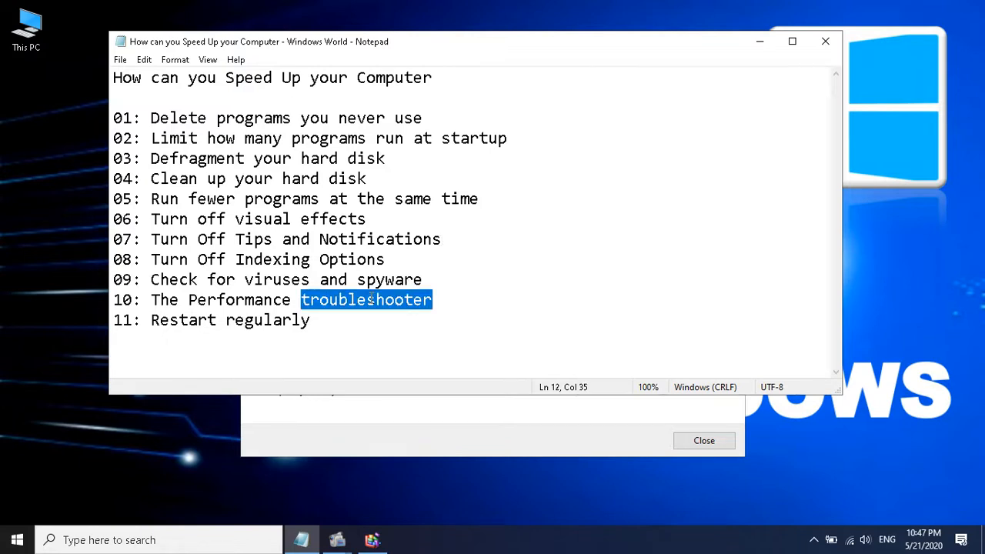
{"action": "right_click", "coordinate": [601, 542]}
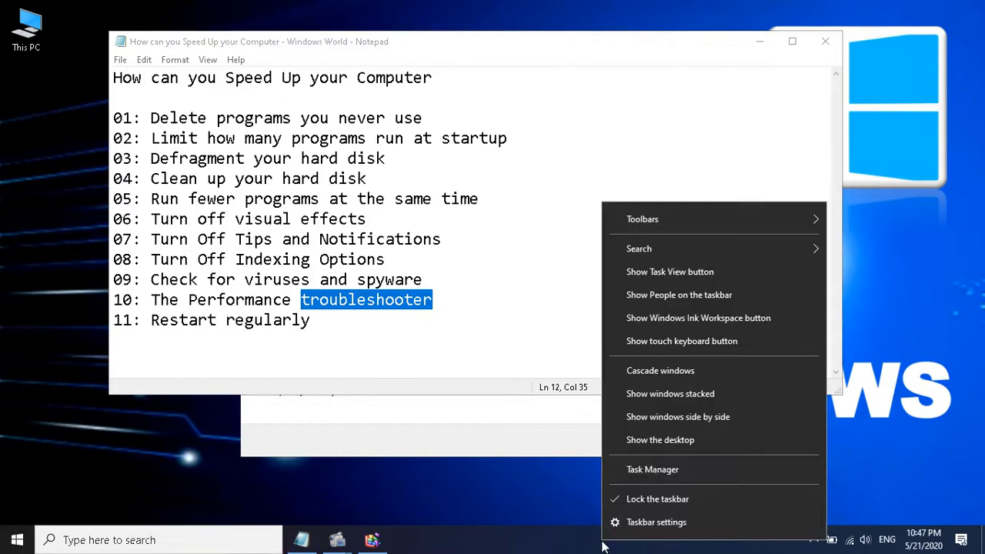
{"action": "left_click", "coordinate": [670, 469]}
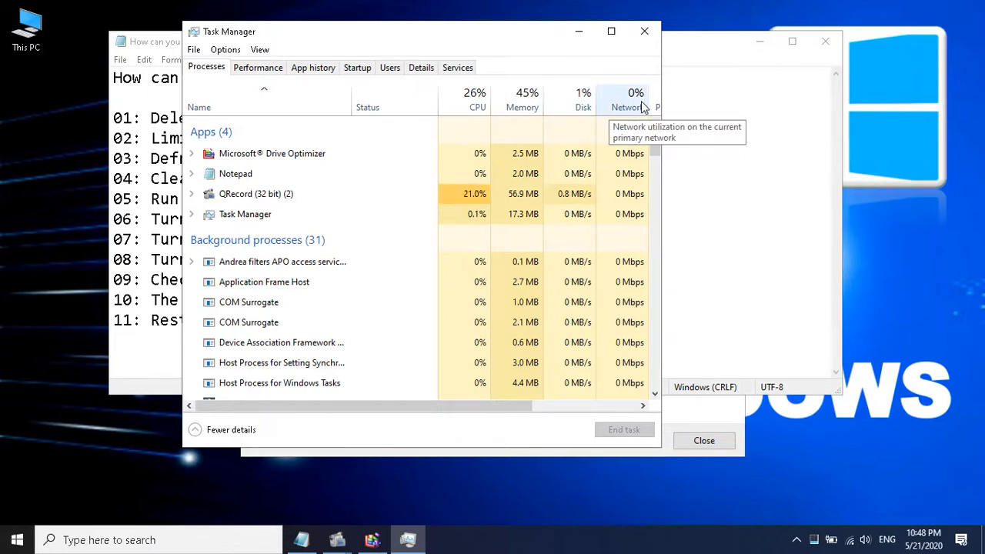
{"action": "left_click", "coordinate": [475, 93]}
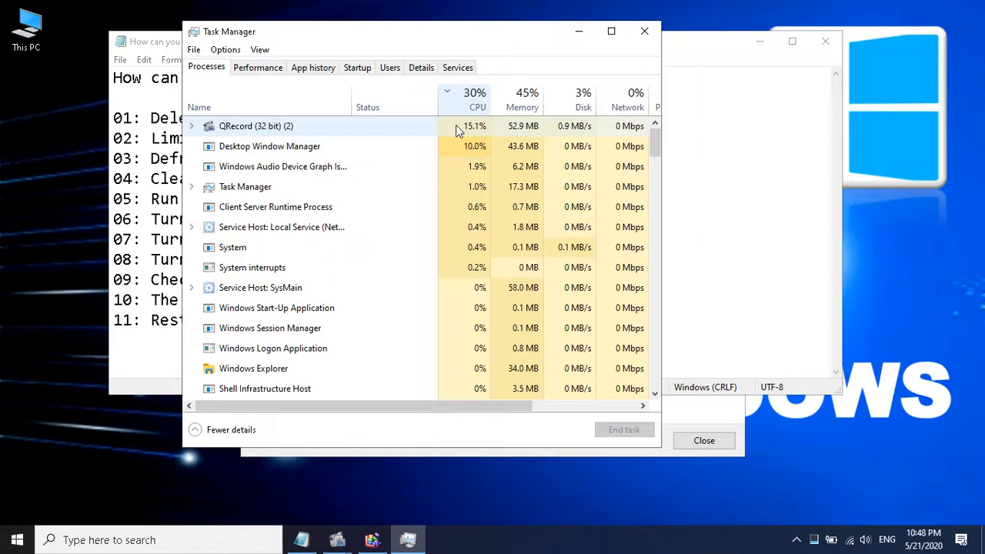
{"action": "left_click", "coordinate": [530, 104]}
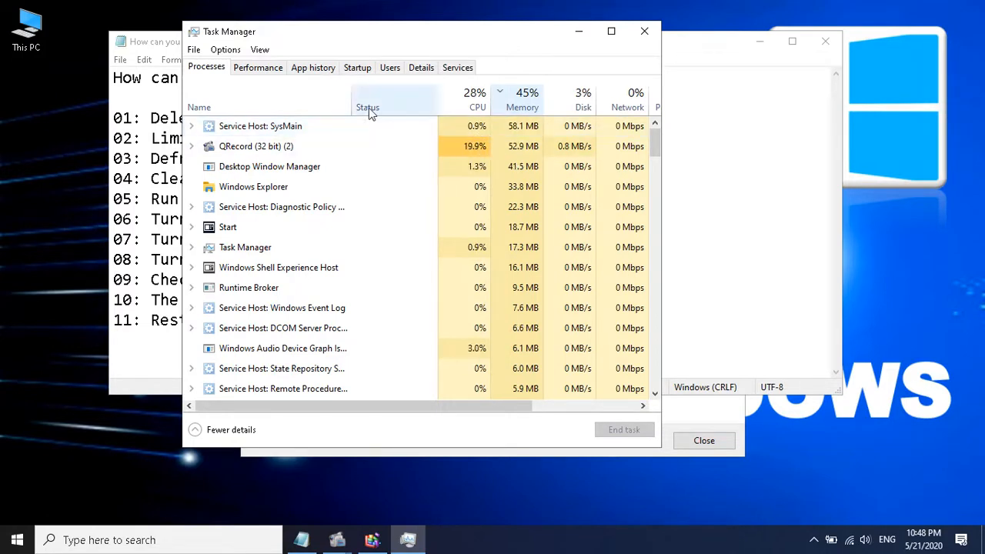
{"action": "left_click", "coordinate": [298, 113]}
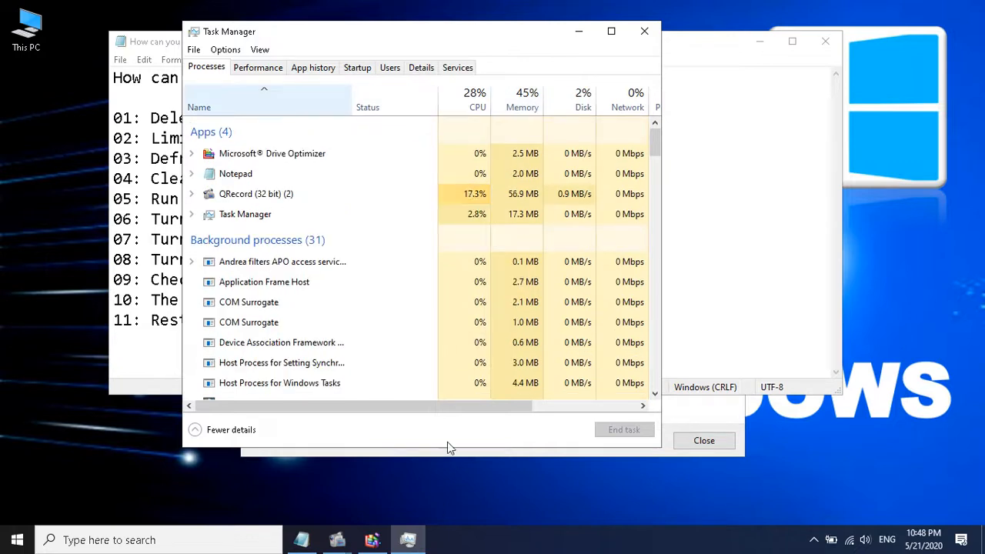
Return to the Notepad checklist and highlight the tip "Restart regularly", clearing the selection
{"action": "left_click", "coordinate": [300, 542]}
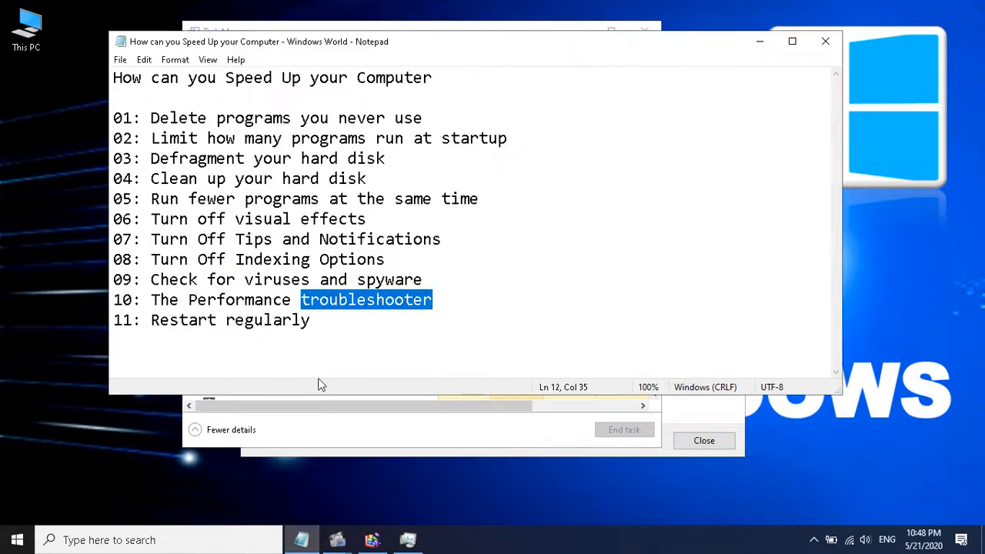
{"action": "left_click_drag", "start_coordinate": [151, 321], "coordinate": [312, 323]}
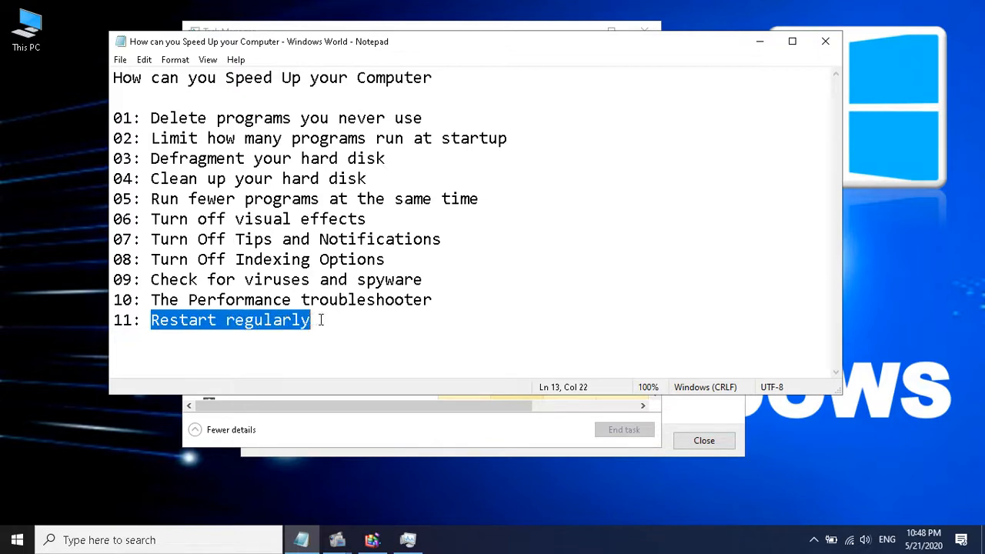
{"action": "left_click", "coordinate": [321, 320]}
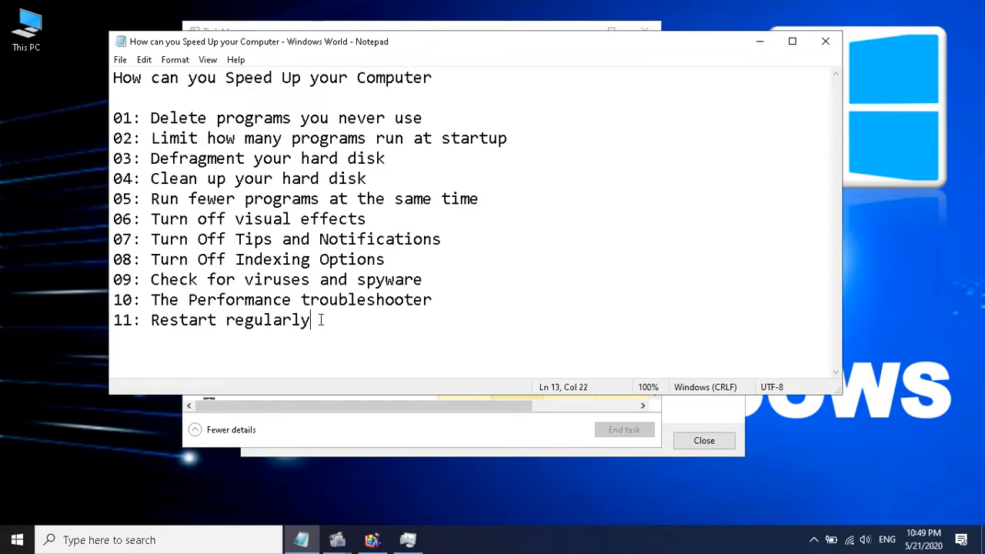
Examine the detailed list of running processes and their user names in Task Manager, and close it
{"action": "left_click", "coordinate": [408, 540]}
{"action": "left_click", "coordinate": [422, 68]}
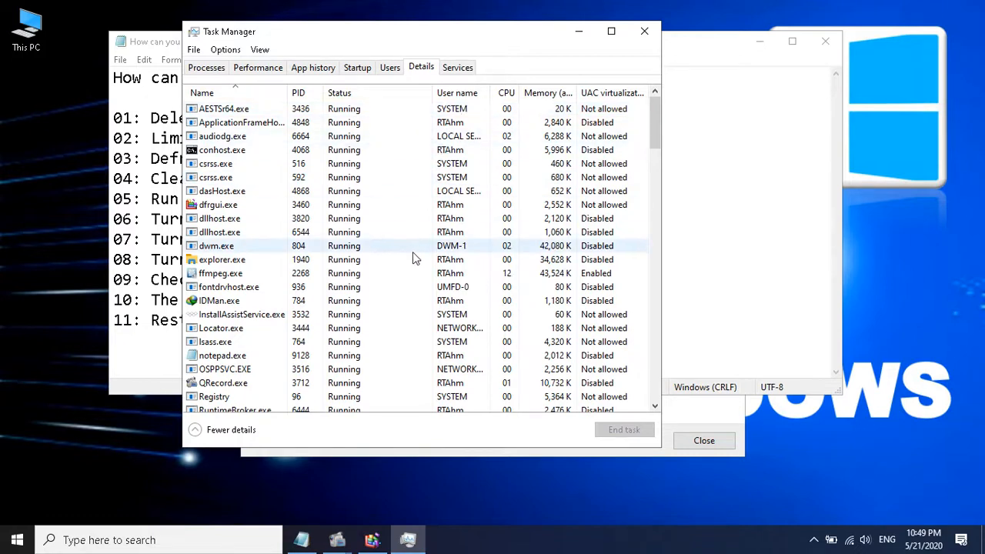
{"action": "left_click", "coordinate": [463, 207]}
{"action": "left_click", "coordinate": [463, 219]}
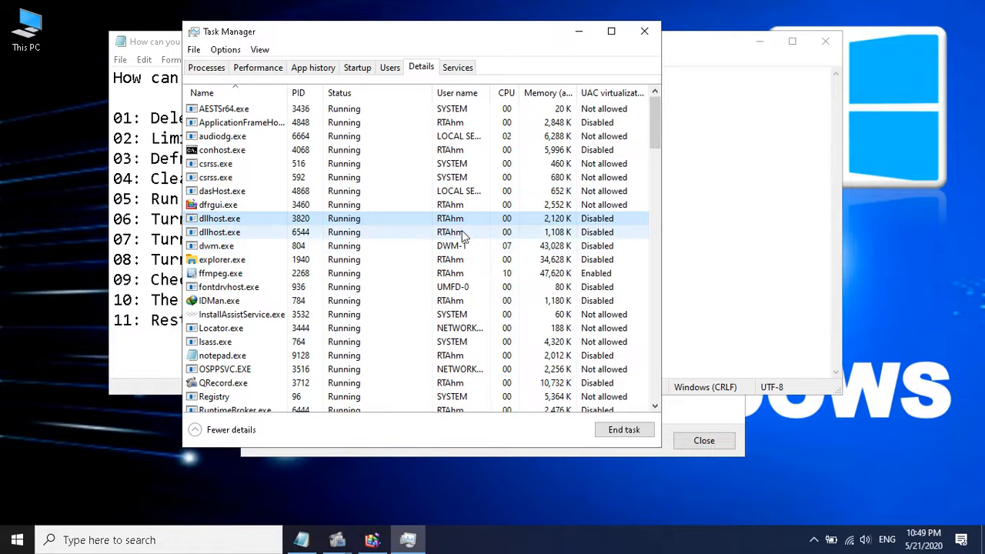
{"action": "left_click", "coordinate": [466, 261]}
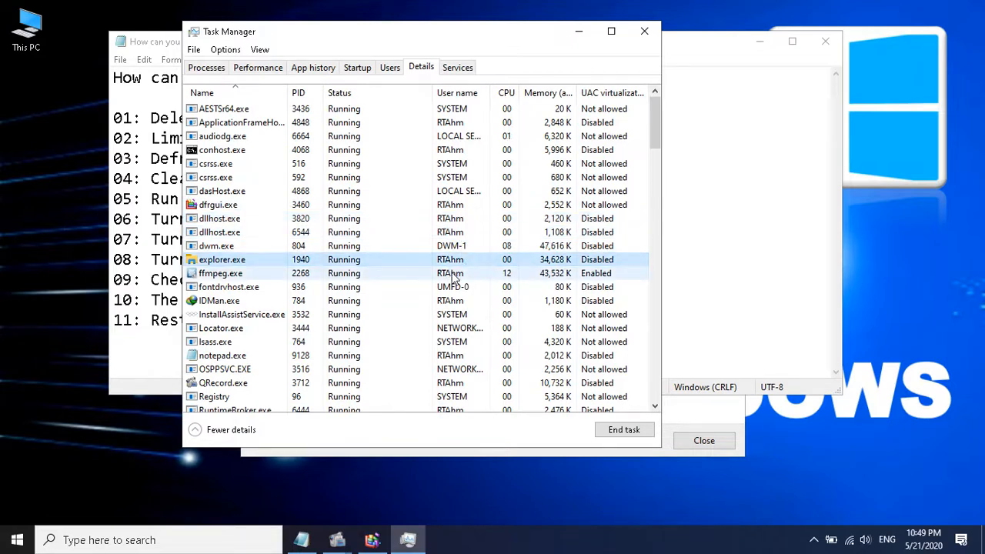
{"action": "left_click", "coordinate": [453, 275]}
{"action": "left_click", "coordinate": [463, 301]}
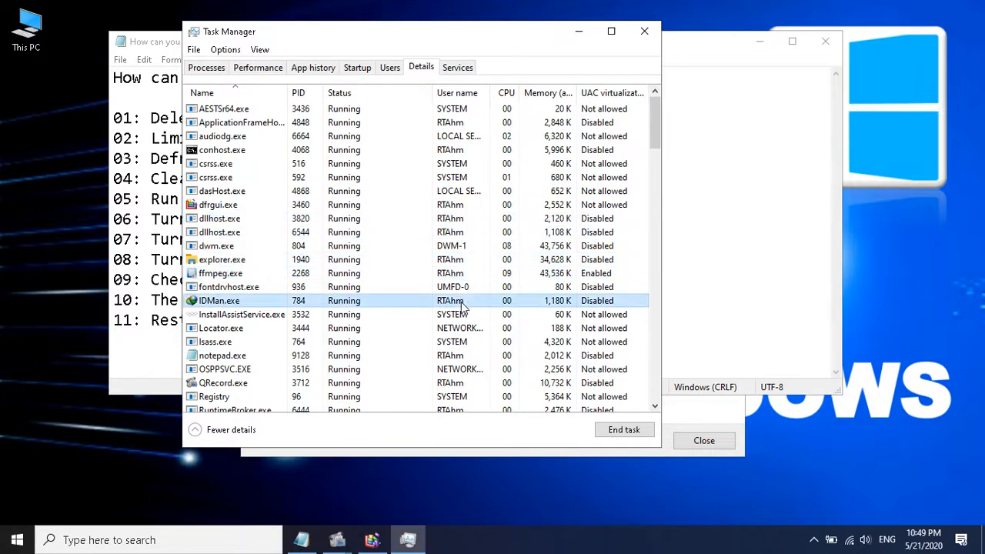
{"action": "left_click", "coordinate": [462, 108]}
{"action": "scroll", "coordinate": [473, 204], "scroll_direction": "down", "scroll_amount": 2}
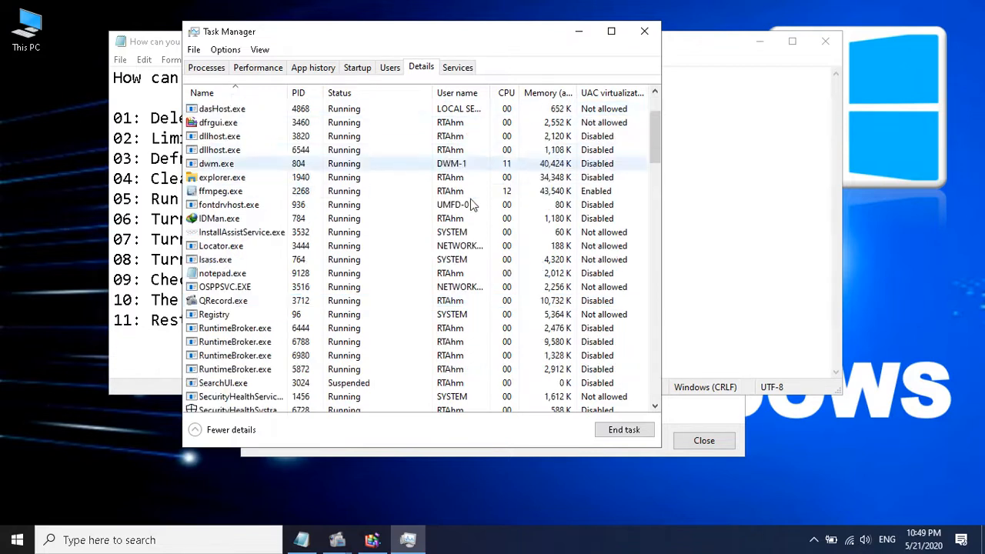
{"action": "scroll", "coordinate": [471, 199], "scroll_direction": "down", "scroll_amount": 3}
{"action": "left_click", "coordinate": [470, 192]}
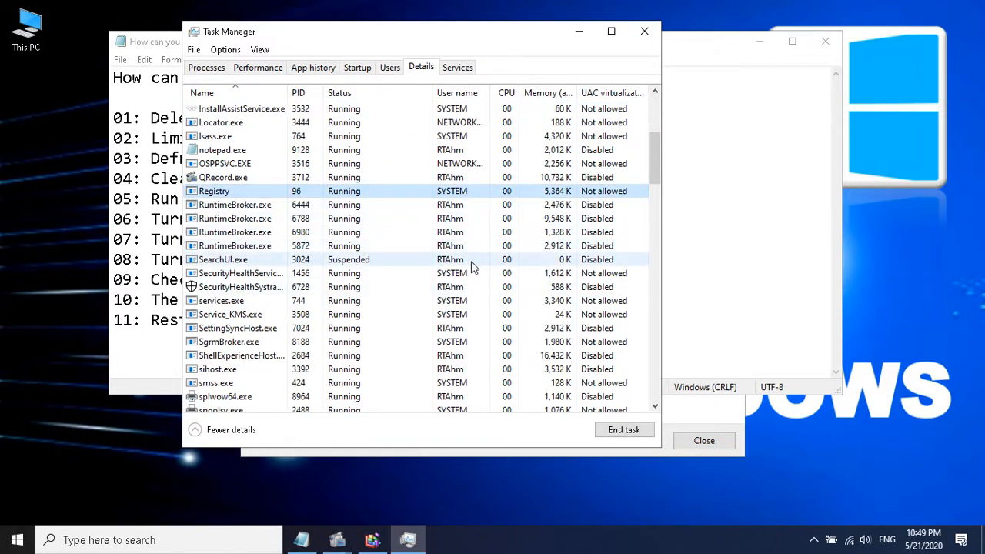
{"action": "left_click", "coordinate": [645, 30]}
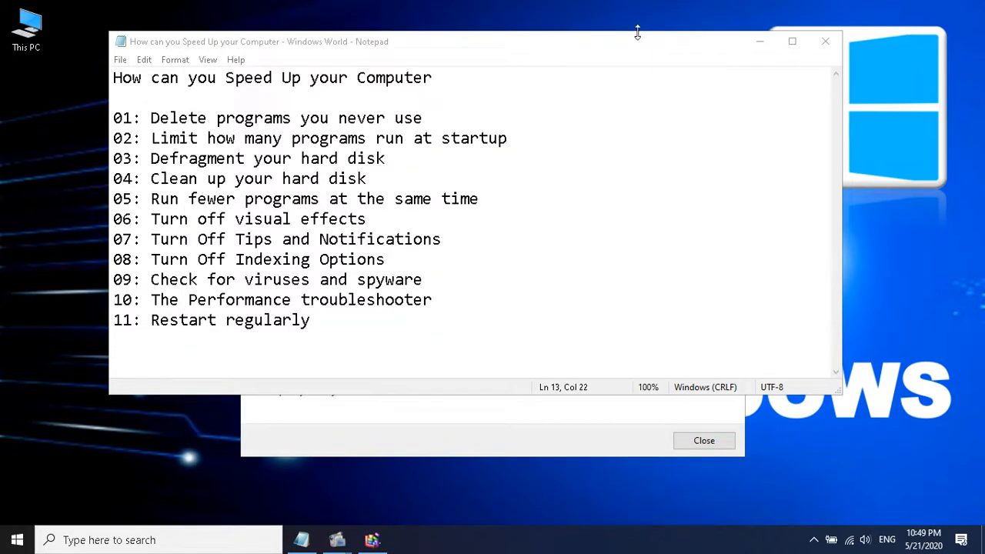
Highlight the last checklist tip, "Restart regularly", once more in Notepad
{"action": "left_click", "coordinate": [522, 284]}
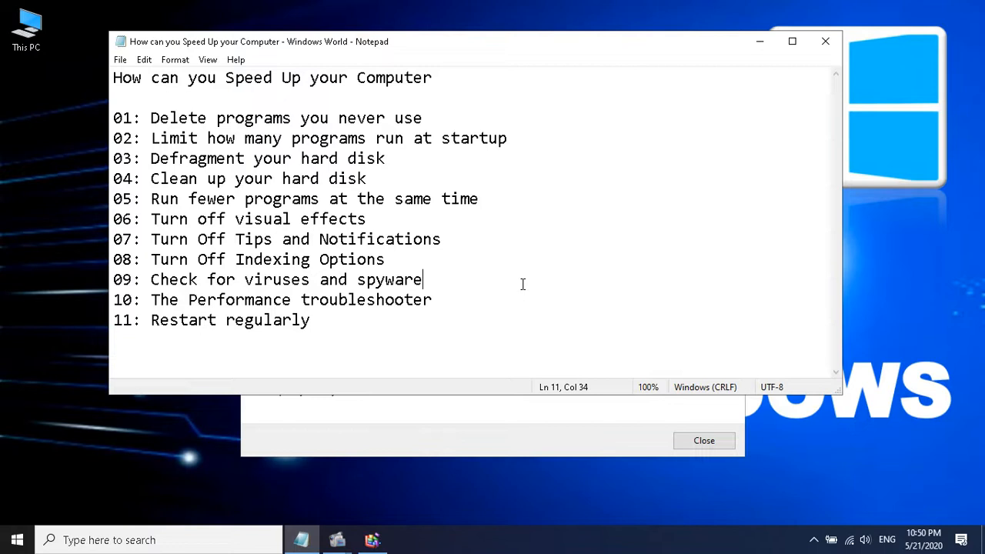
{"action": "left_click", "coordinate": [457, 303]}
{"action": "left_click", "coordinate": [425, 318]}
{"action": "left_click_drag", "start_coordinate": [151, 320], "coordinate": [331, 320]}
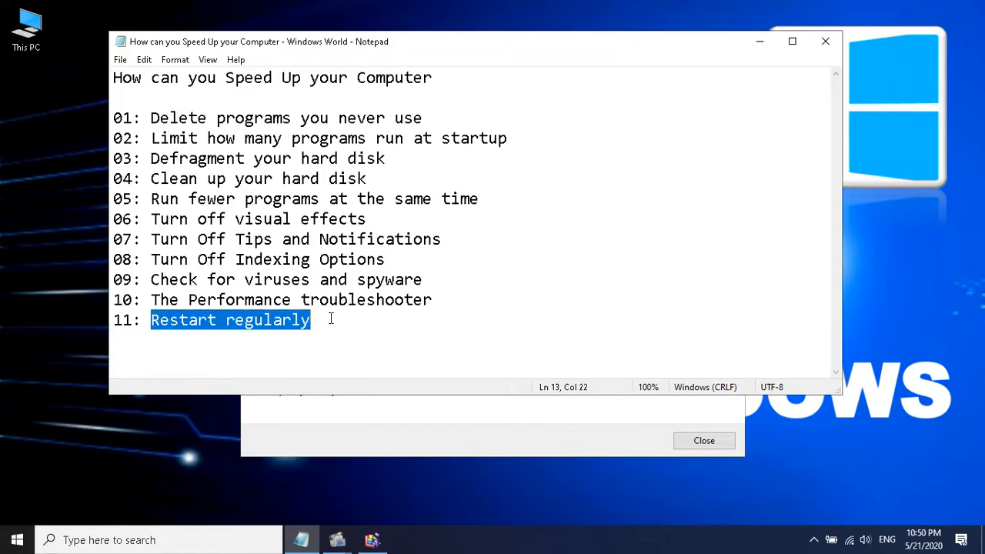
Show the Restart option among the Windows power options without restarting, and return to the checklist
{"action": "left_click", "coordinate": [17, 539]}
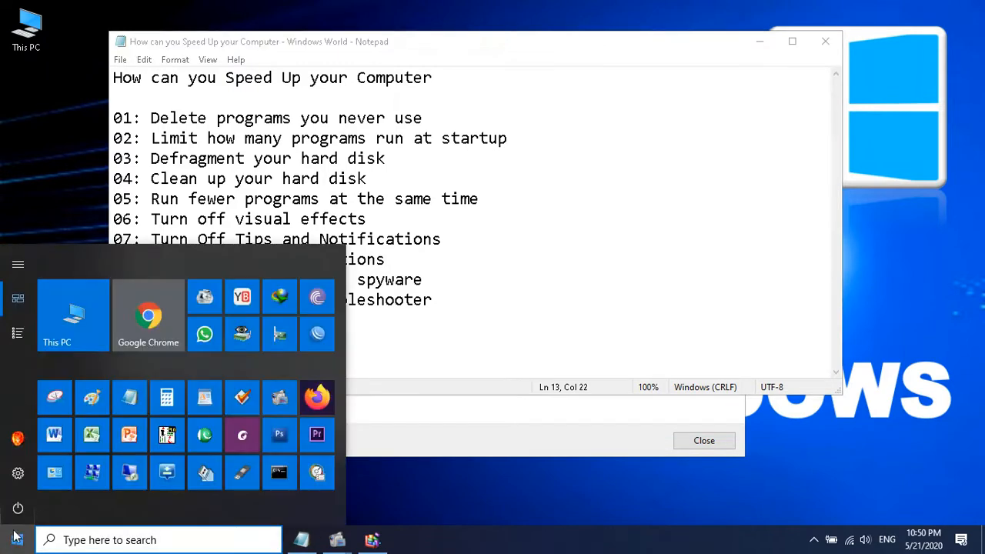
{"action": "left_click", "coordinate": [19, 508]}
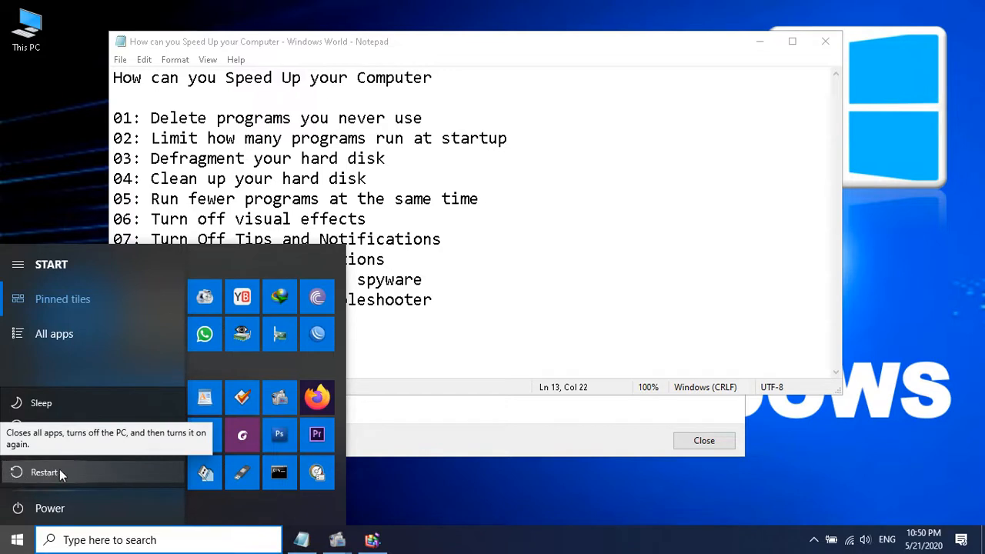
{"action": "left_click", "coordinate": [517, 304]}
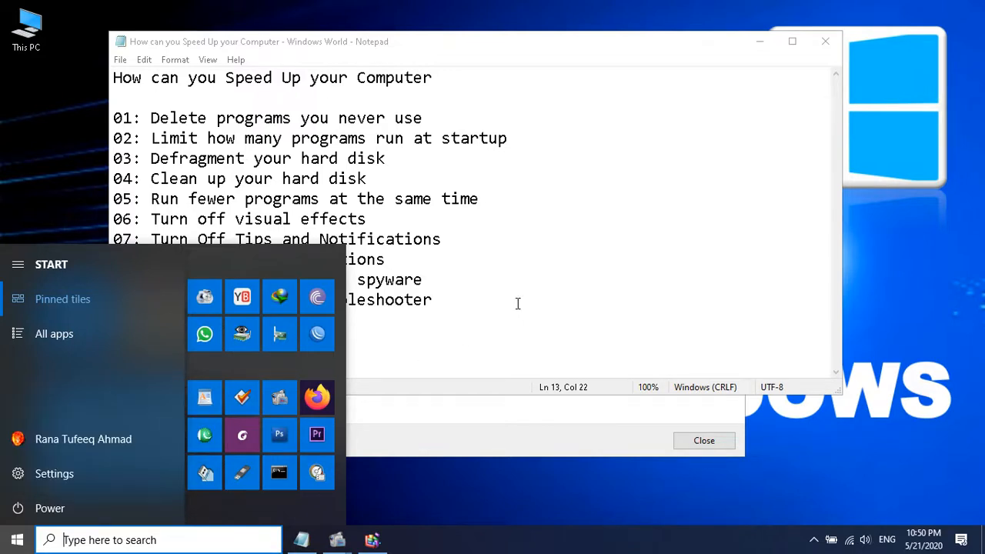
{"action": "left_click", "coordinate": [518, 304]}
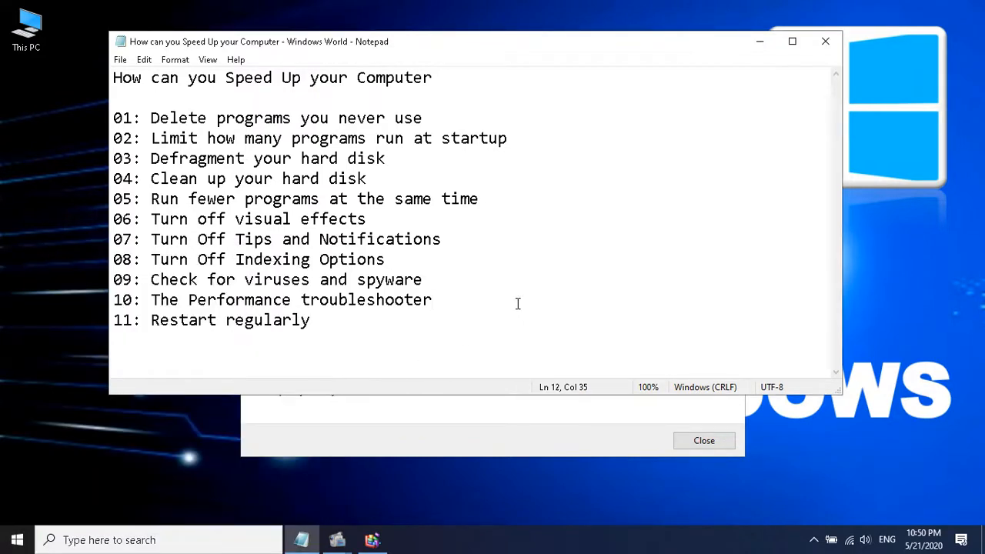